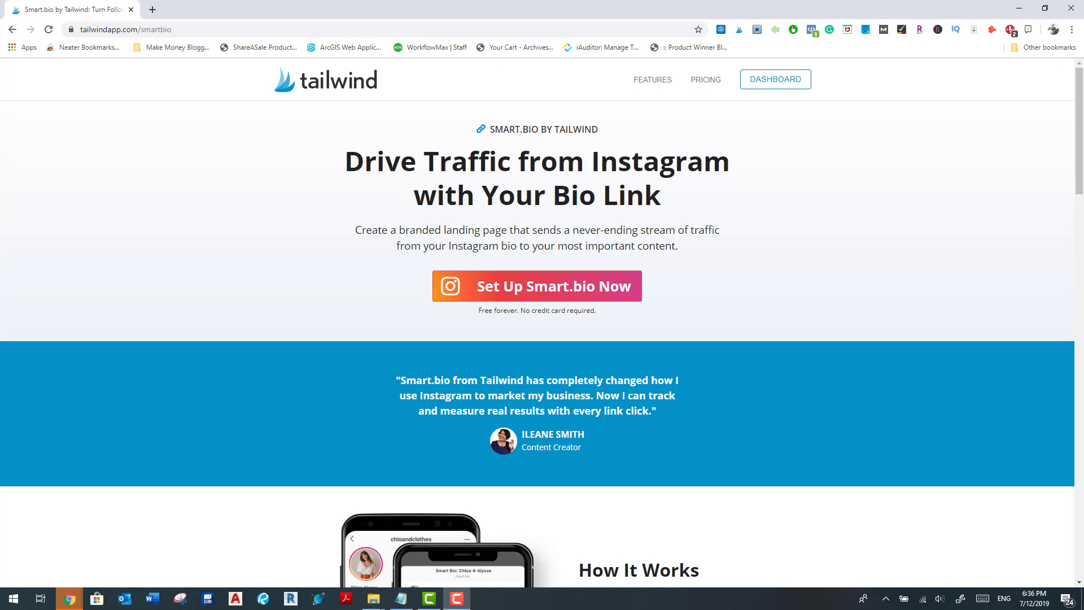
Load the Tailwind dashboard in a second browser tab from the suggested address
scroll(1007, 422, down, 5)
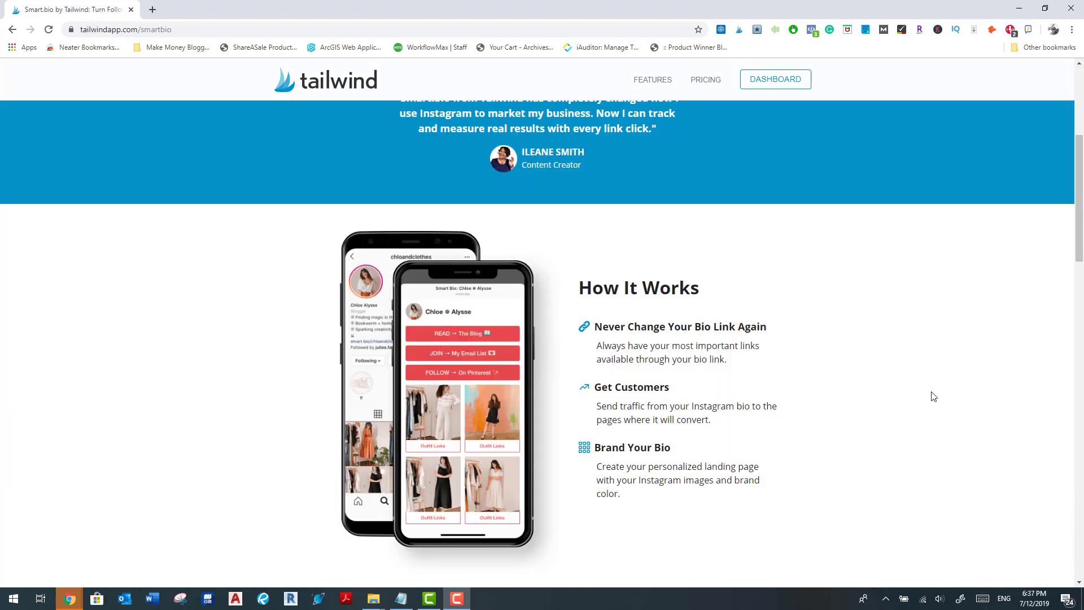
scroll(927, 394, up, 2)
scroll(927, 396, down, 2)
scroll(927, 396, down, 1)
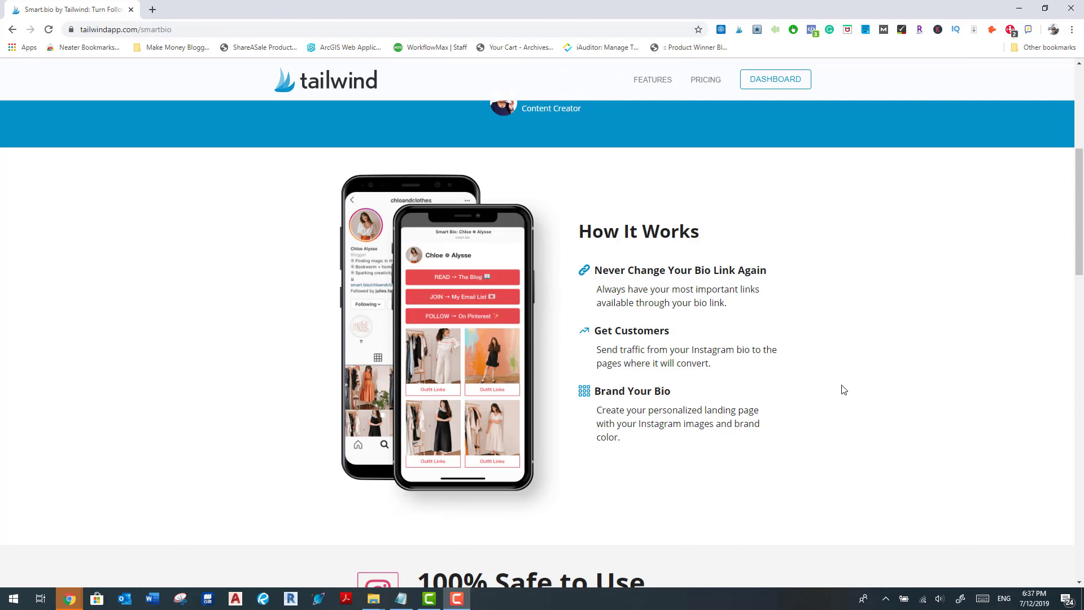
scroll(419, 243, down, 1)
scroll(419, 240, up, 1)
scroll(435, 247, down, 2)
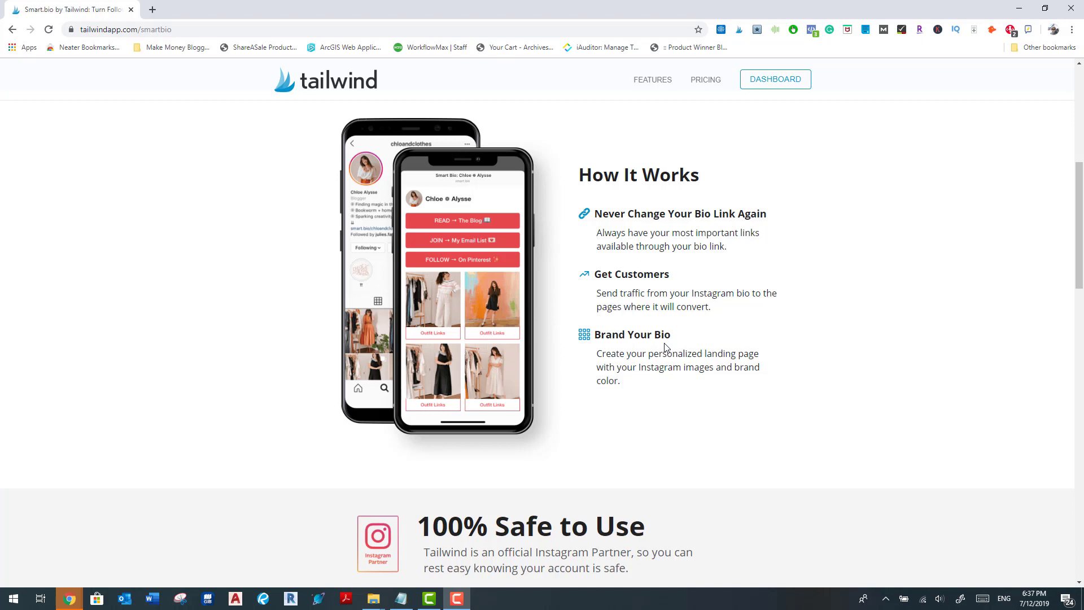
scroll(657, 350, up, 1)
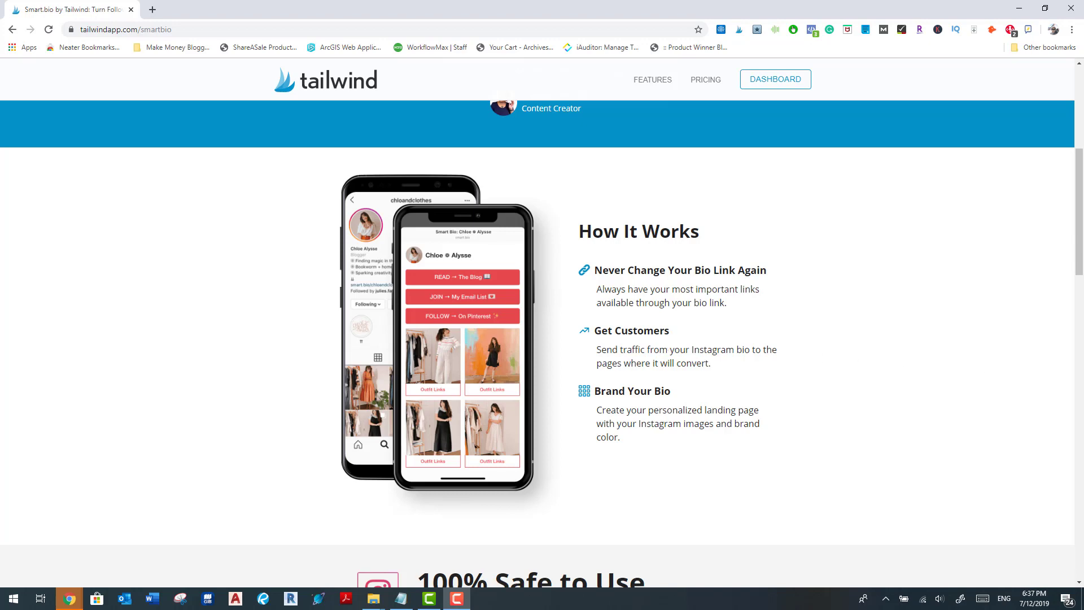
scroll(860, 393, down, 4)
scroll(842, 388, up, 2)
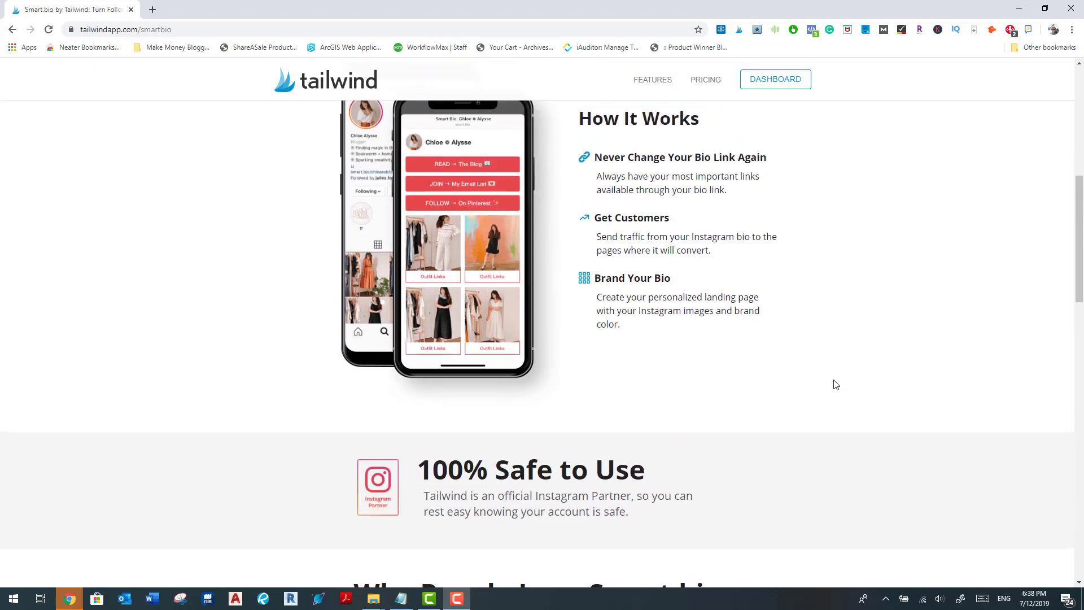
scroll(835, 382, down, 2)
scroll(835, 384, down, 1)
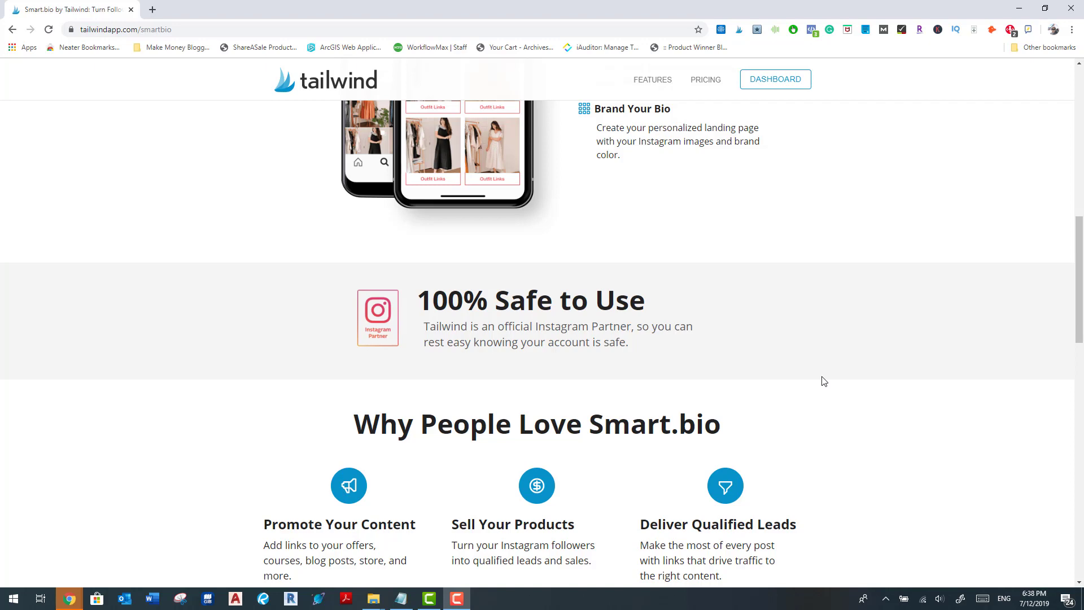
scroll(824, 381, down, 4)
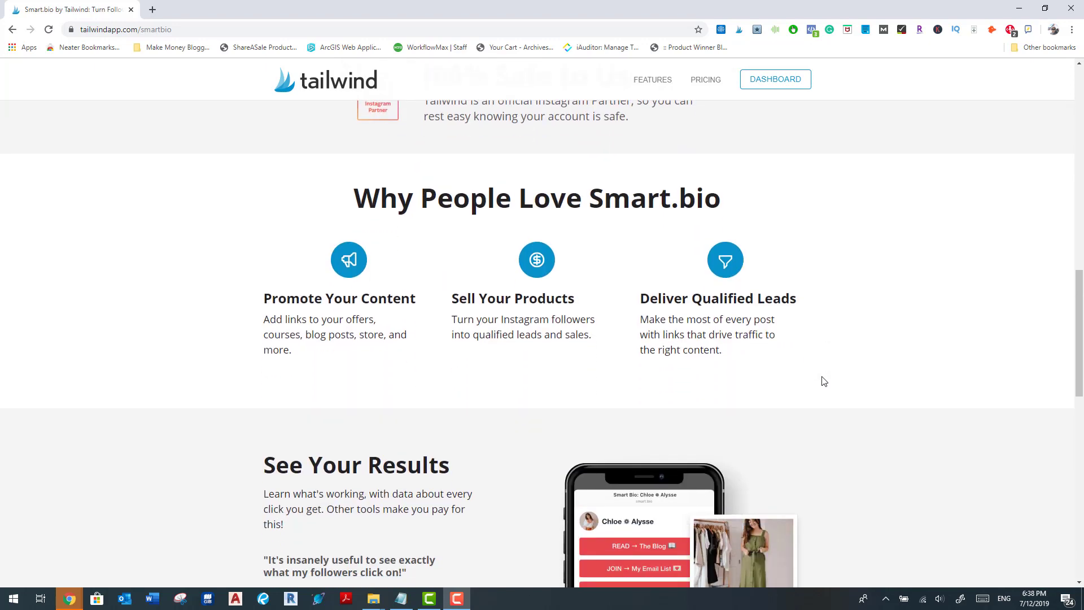
scroll(824, 381, down, 2)
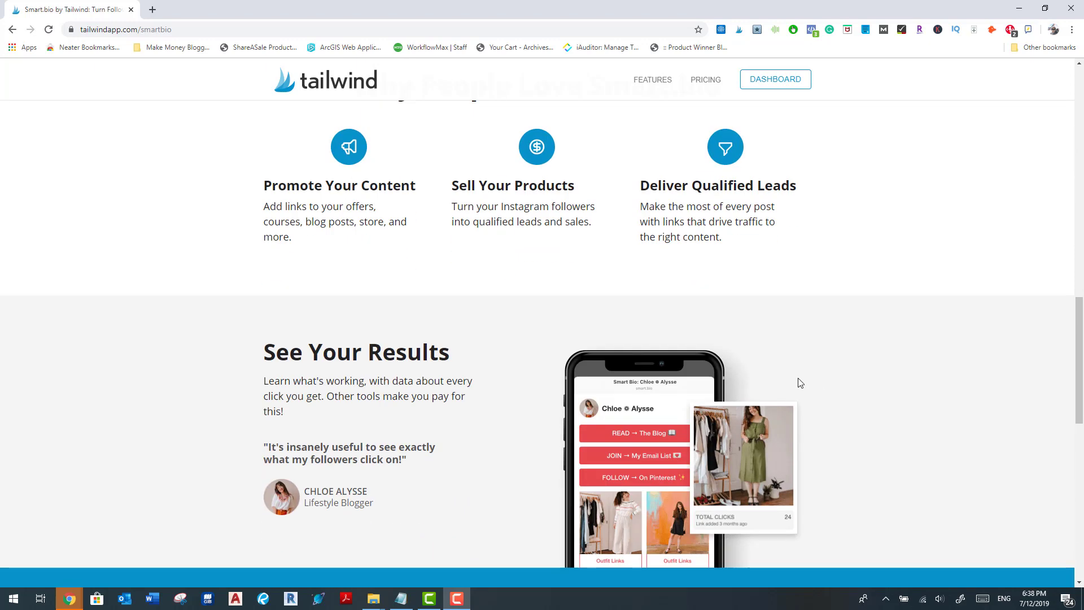
scroll(801, 383, down, 1)
scroll(801, 383, down, 5)
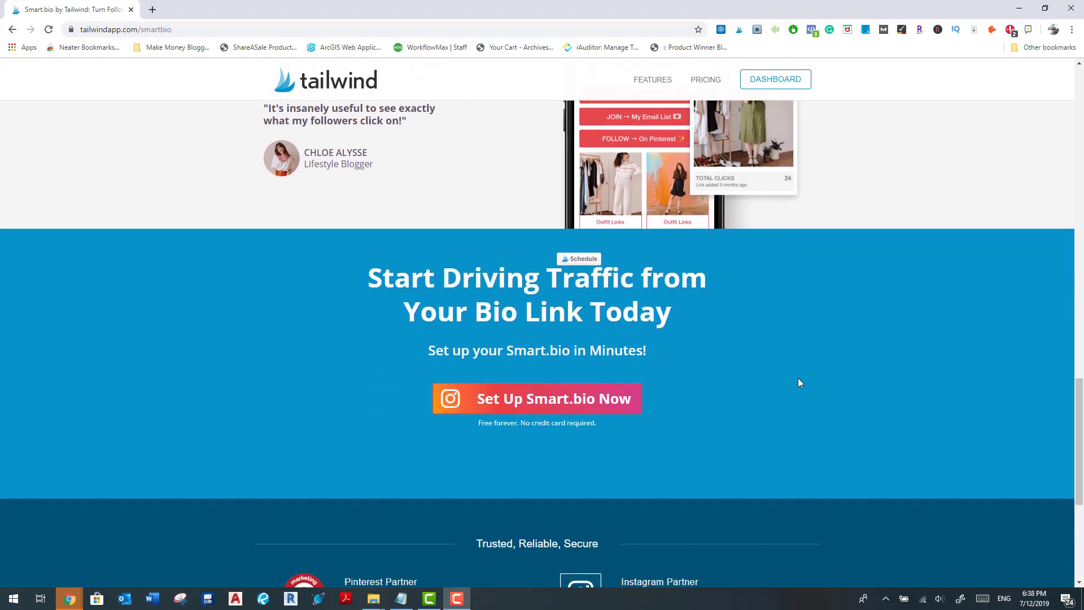
scroll(798, 378, down, 3)
scroll(798, 378, up, 17)
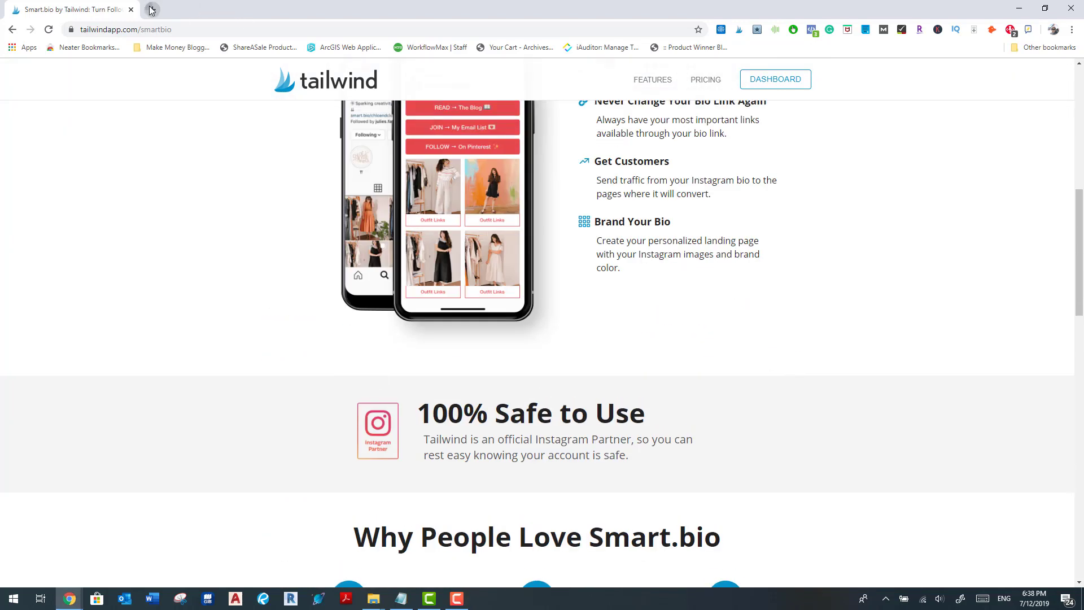
click(150, 9)
text(tail)
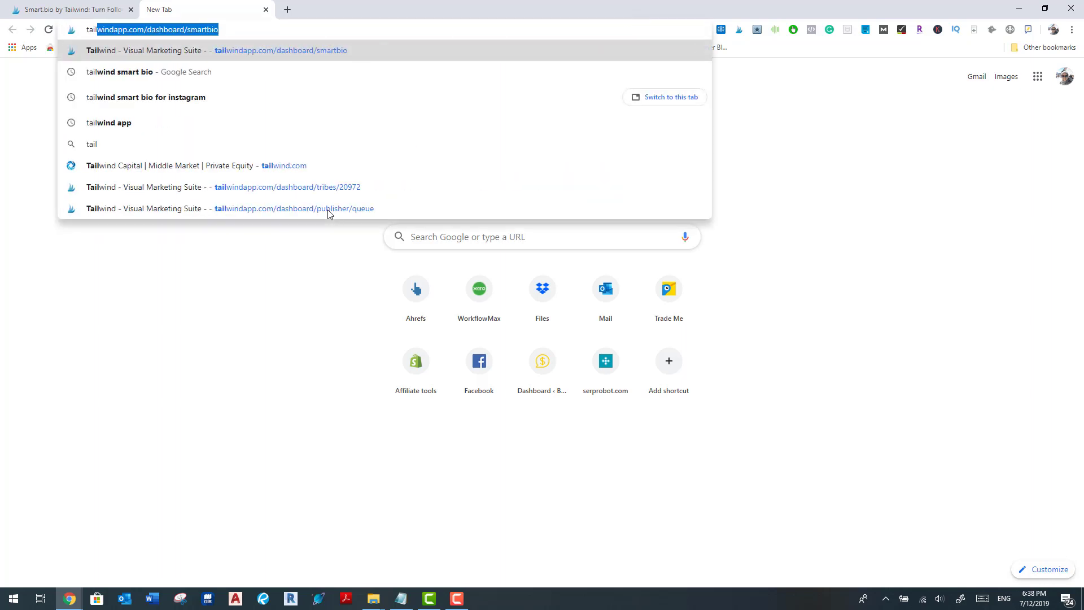
key(Return)
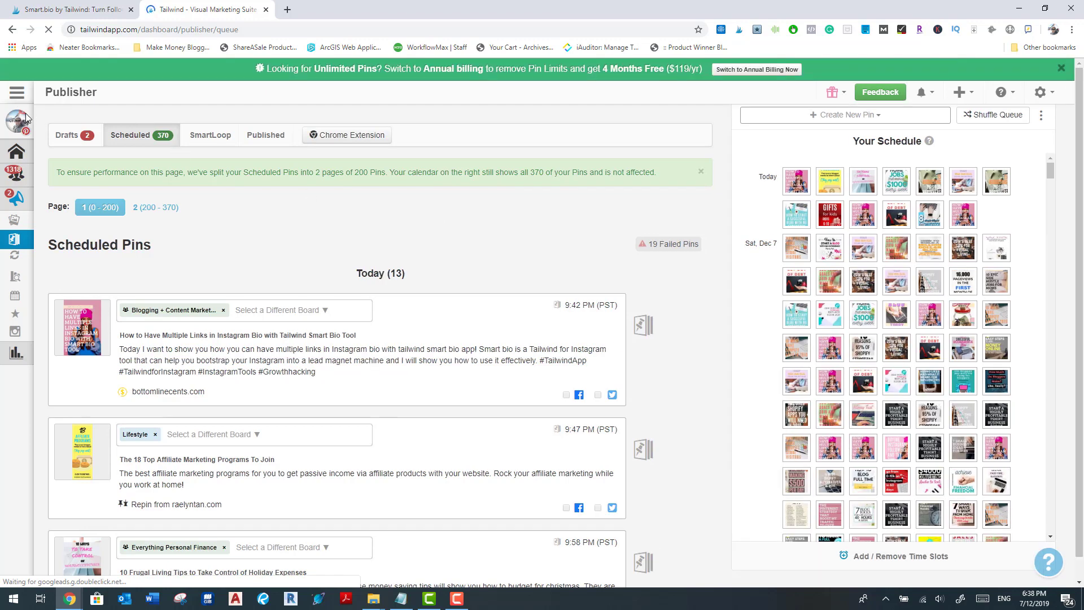
Switch to the other Instagram account, then expand and collapse the labelled side menu
mouse_move(21, 101)
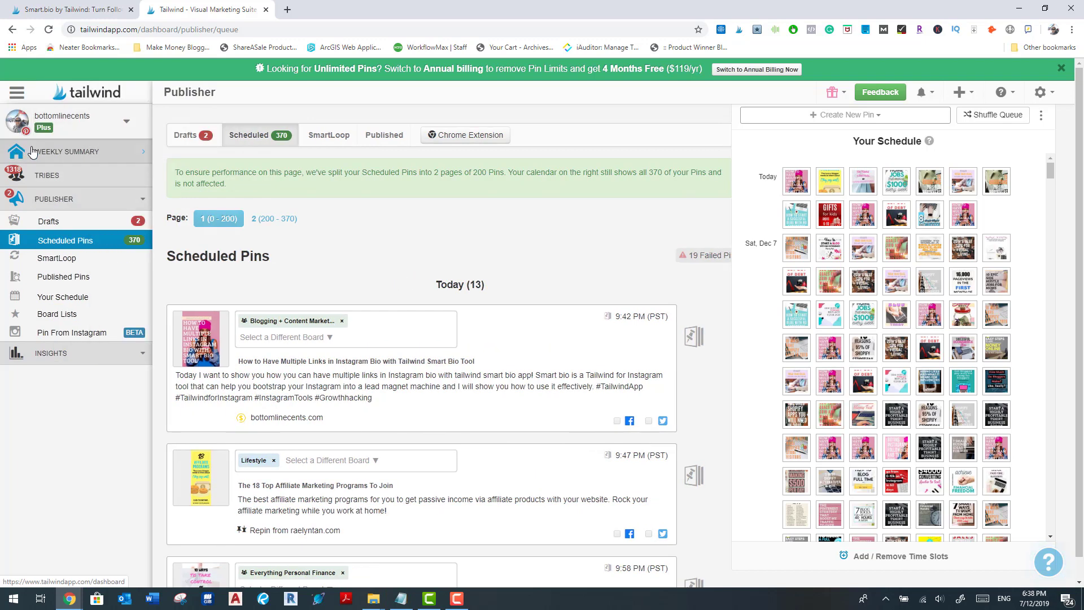
mouse_move(17, 122)
click(124, 145)
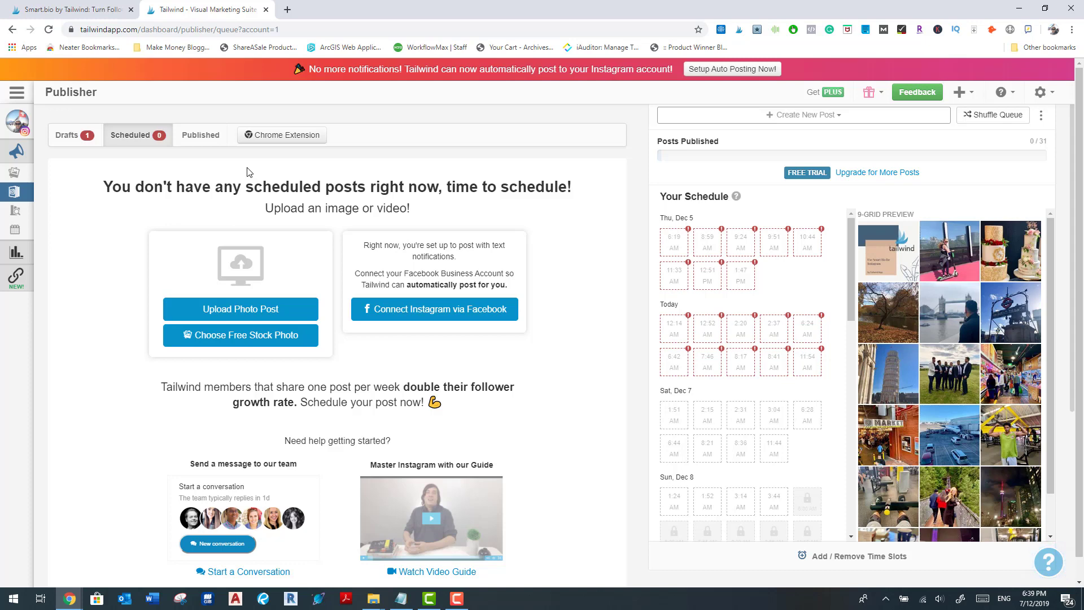
click(17, 93)
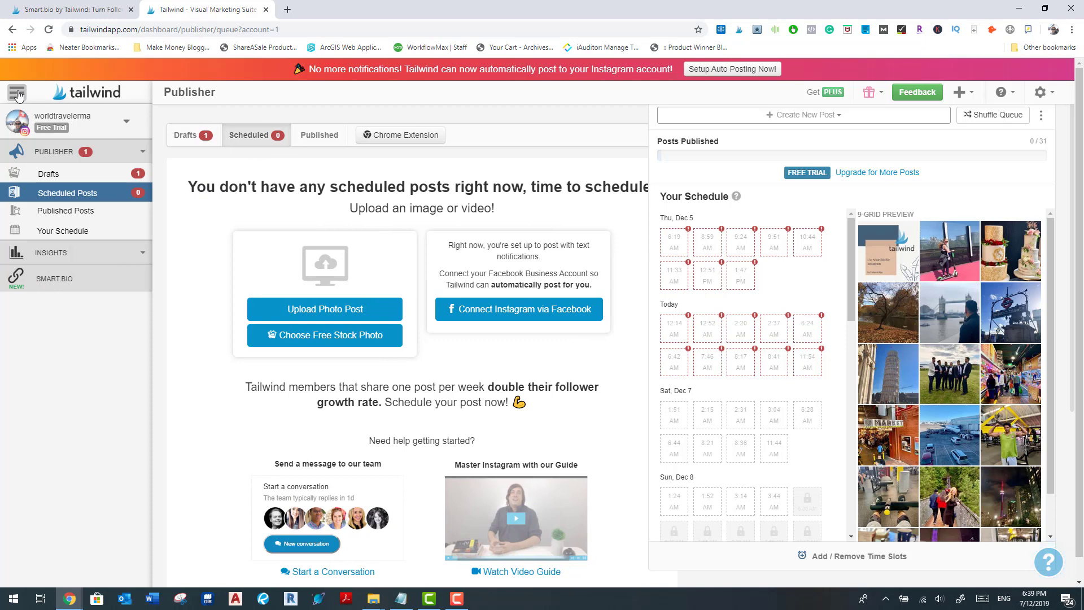
click(17, 93)
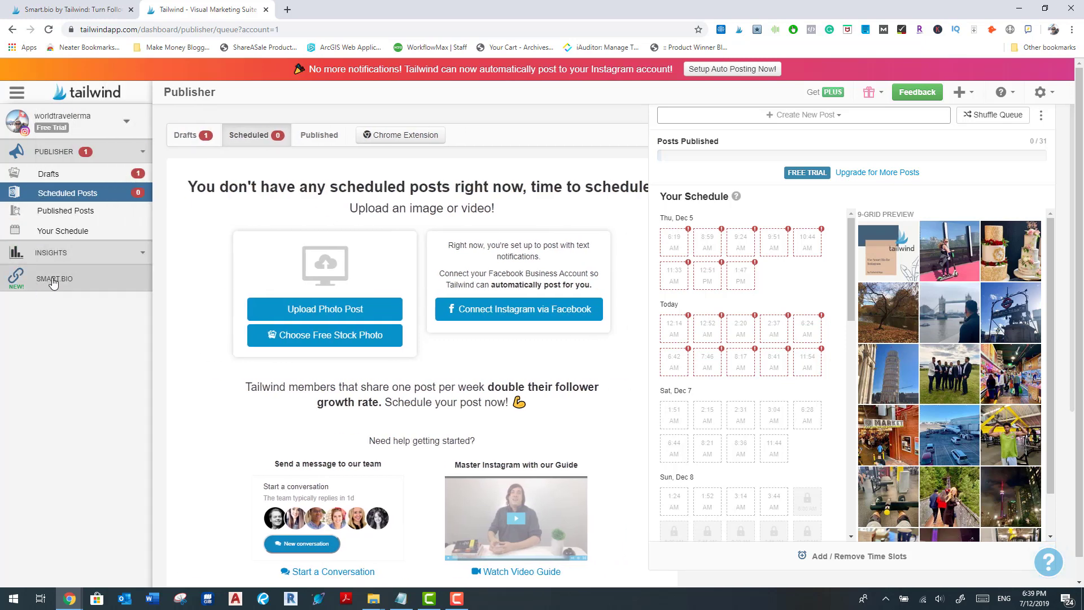
Go to the SMART.BIO Manage Page and select the profile link address
click(52, 283)
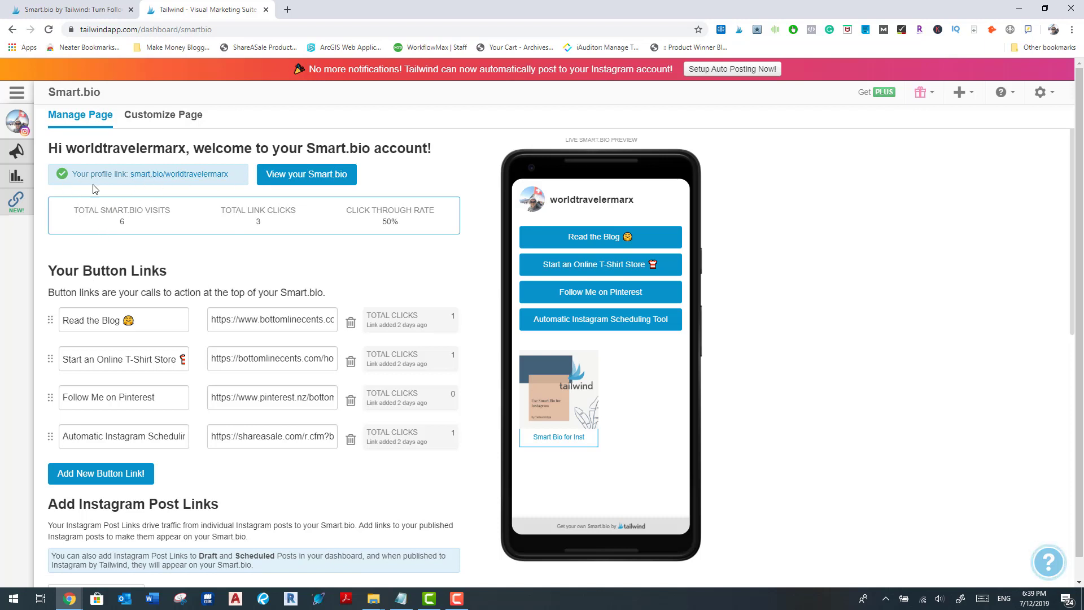
drag(128, 176, 231, 179)
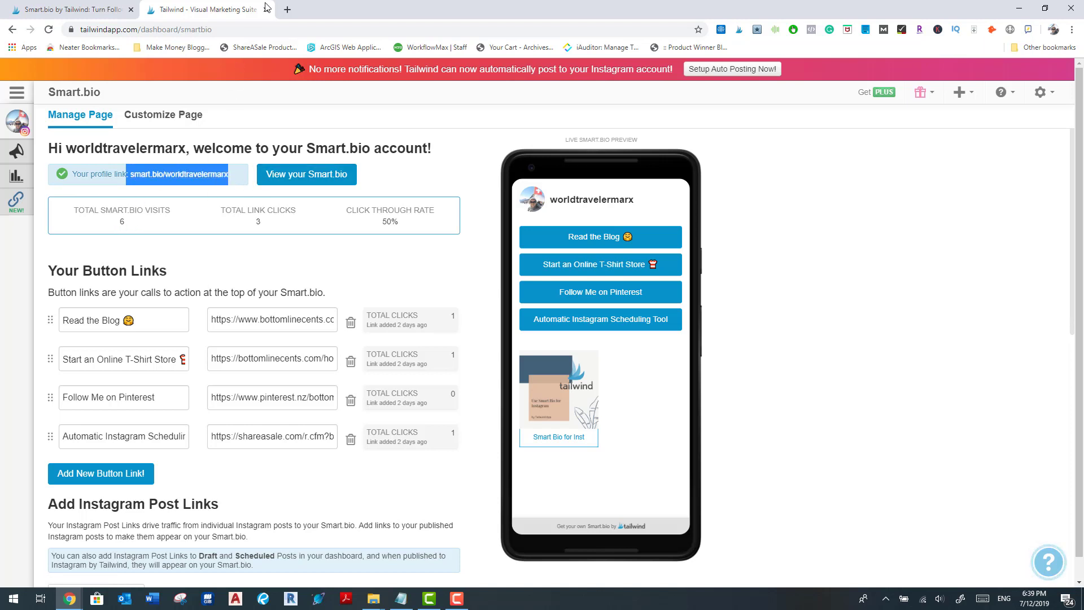
Load the account's Instagram profile in a new tab and bring it forward
click(287, 11)
text(insta)
key(Return)
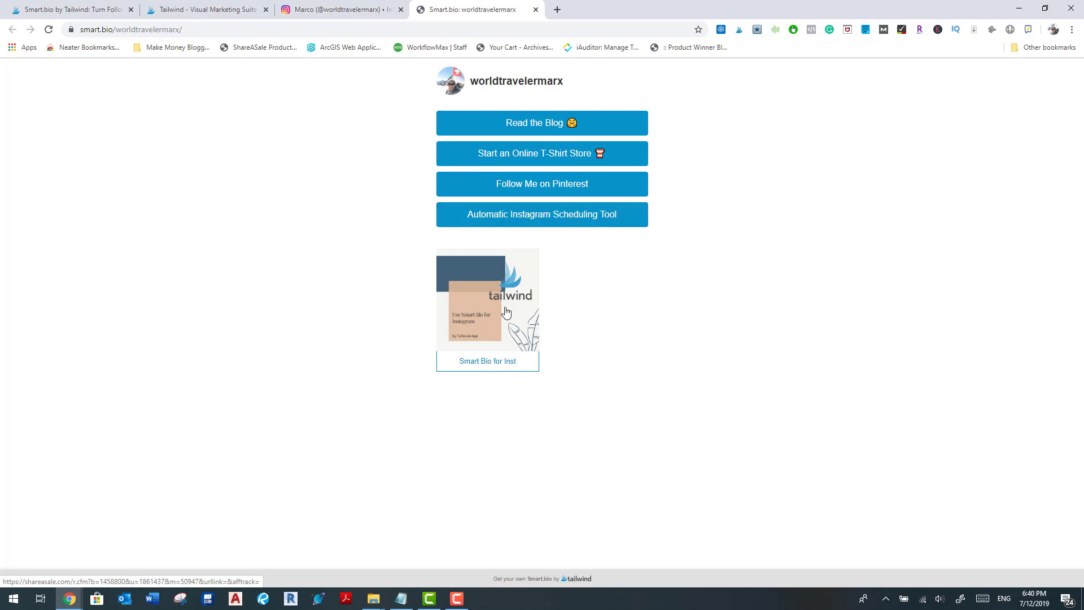
click(327, 14)
Back on the Smart.bio dashboard, add a blank fifth button-link row, then delete it
click(229, 13)
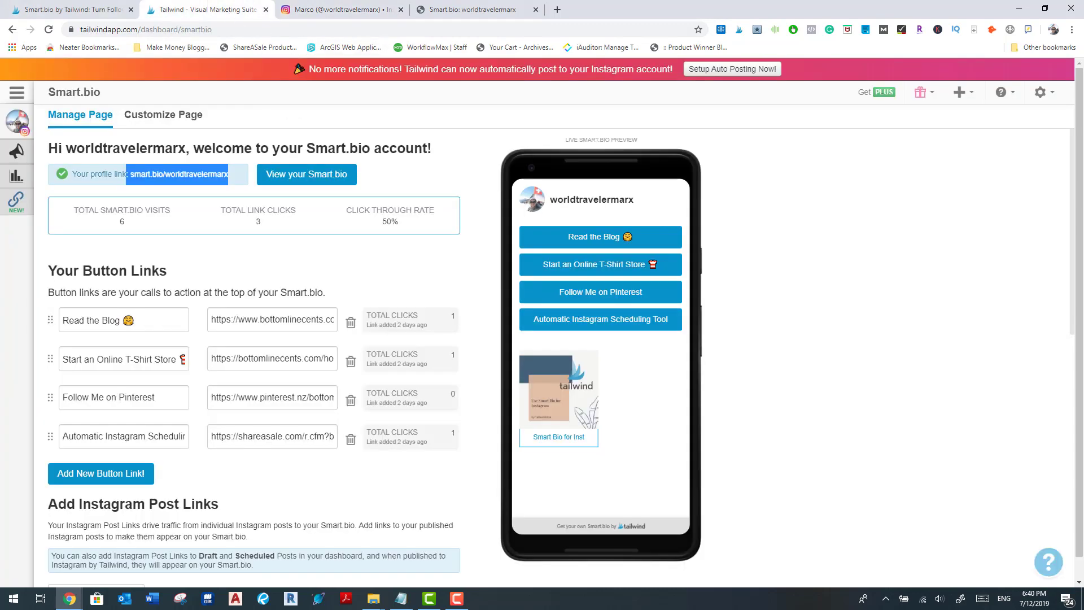
scroll(374, 325, down, 1)
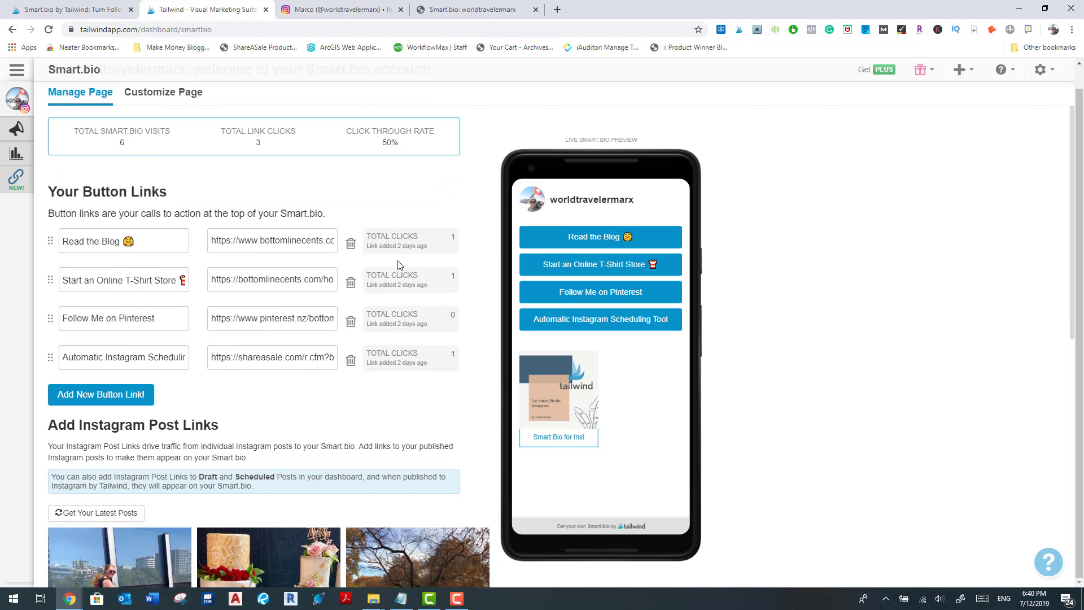
scroll(401, 266, up, 1)
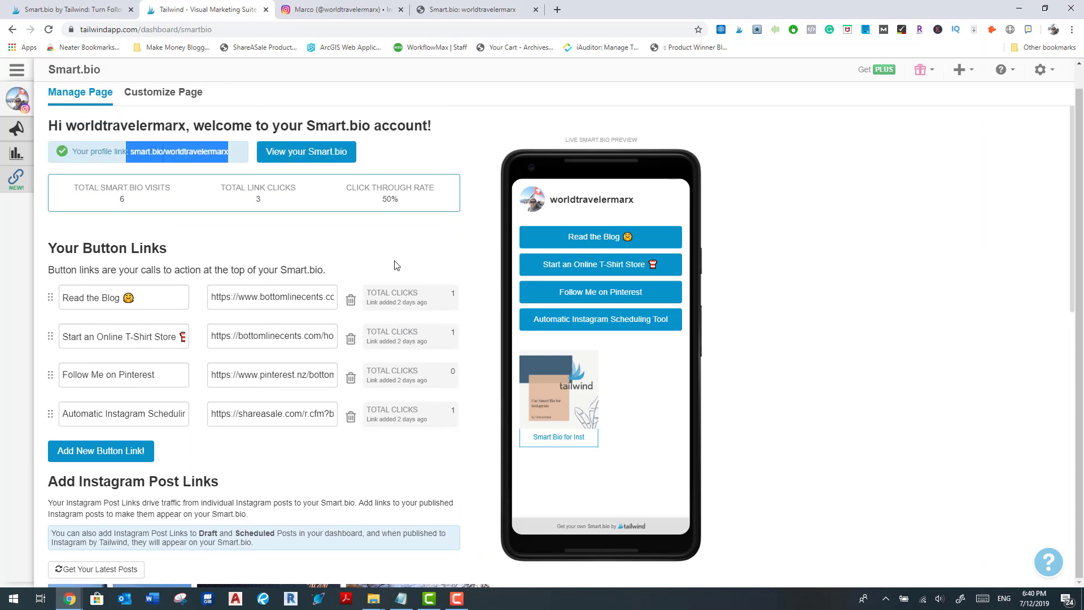
scroll(397, 266, down, 1)
scroll(127, 262, up, 1)
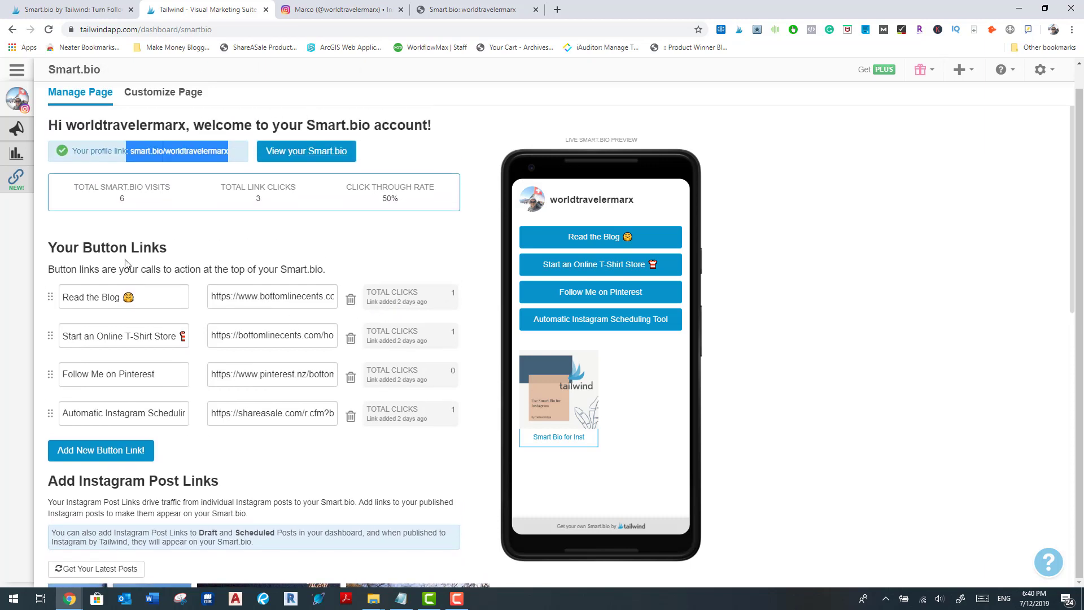
scroll(125, 264, down, 1)
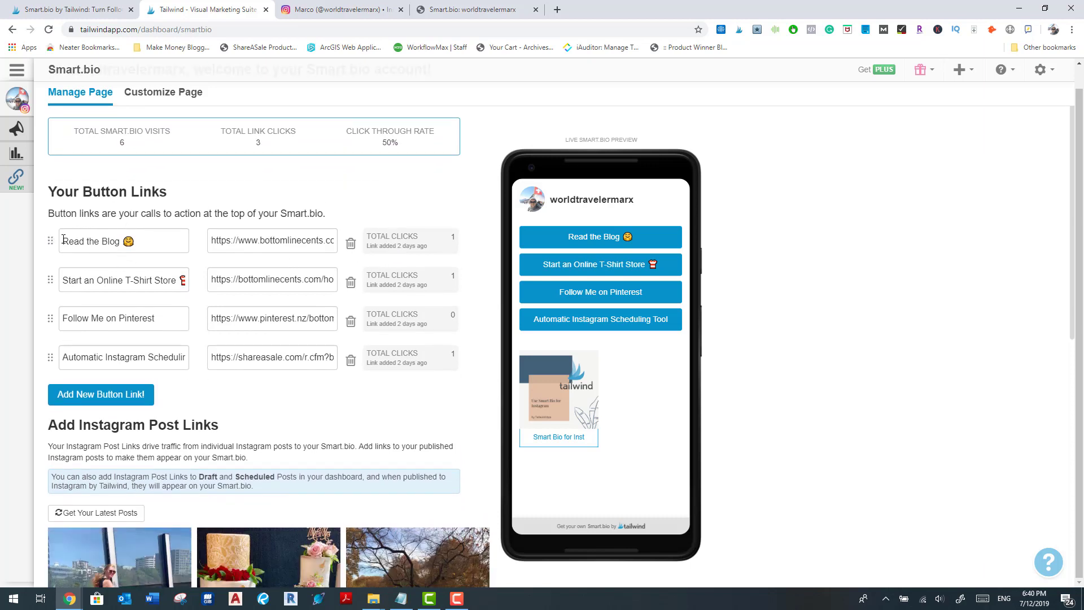
click(110, 395)
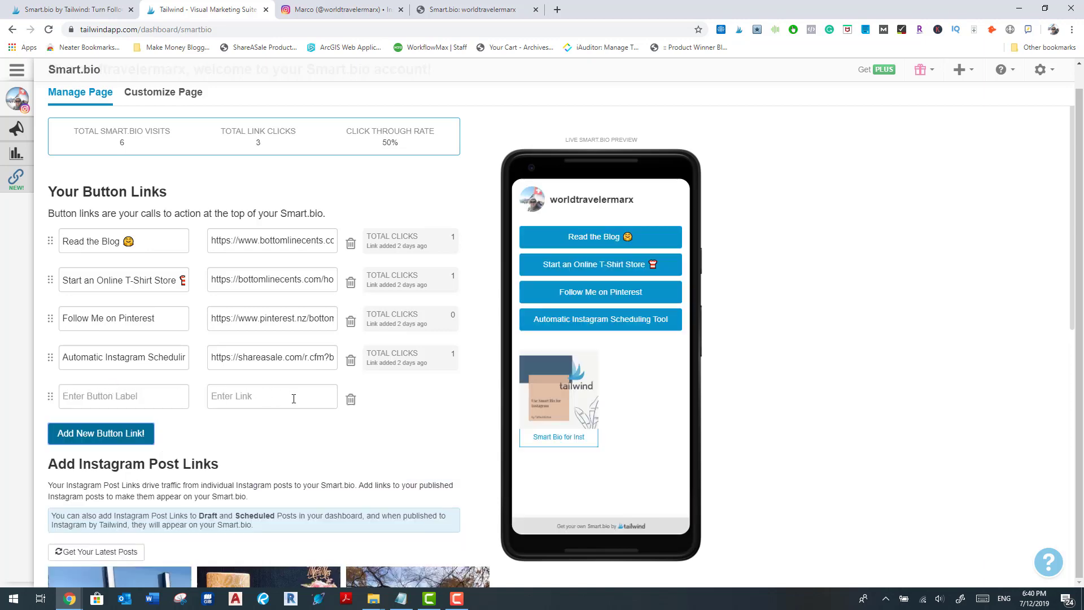
click(351, 401)
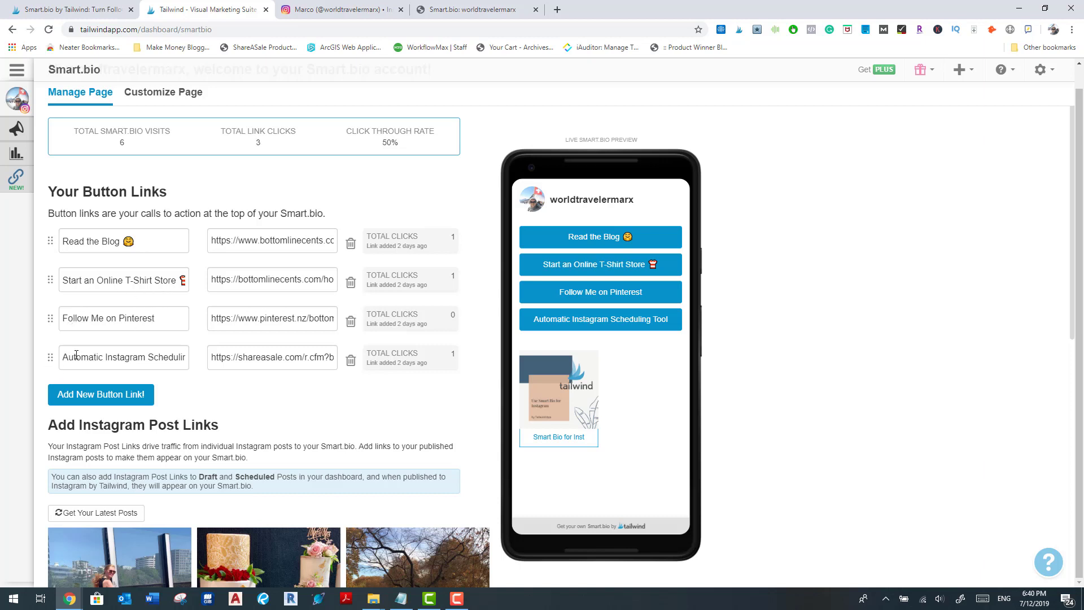
Re-save the Read the Blog, T-Shirt, Pinterest and scheduling URLs, then add a blank row
drag(158, 358, 206, 364)
click(142, 366)
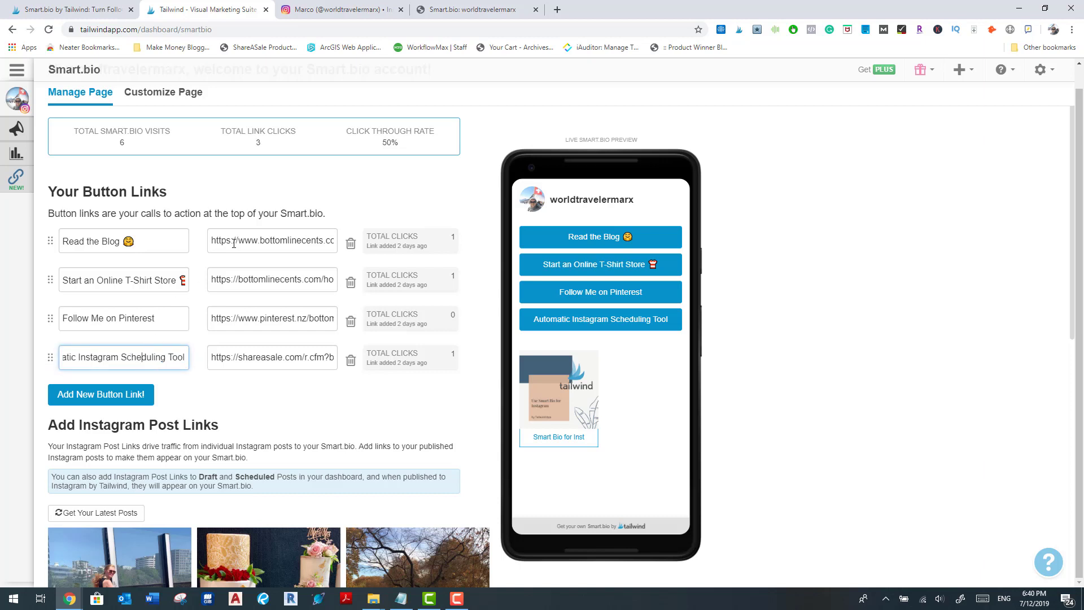
drag(213, 241, 337, 242)
click(273, 242)
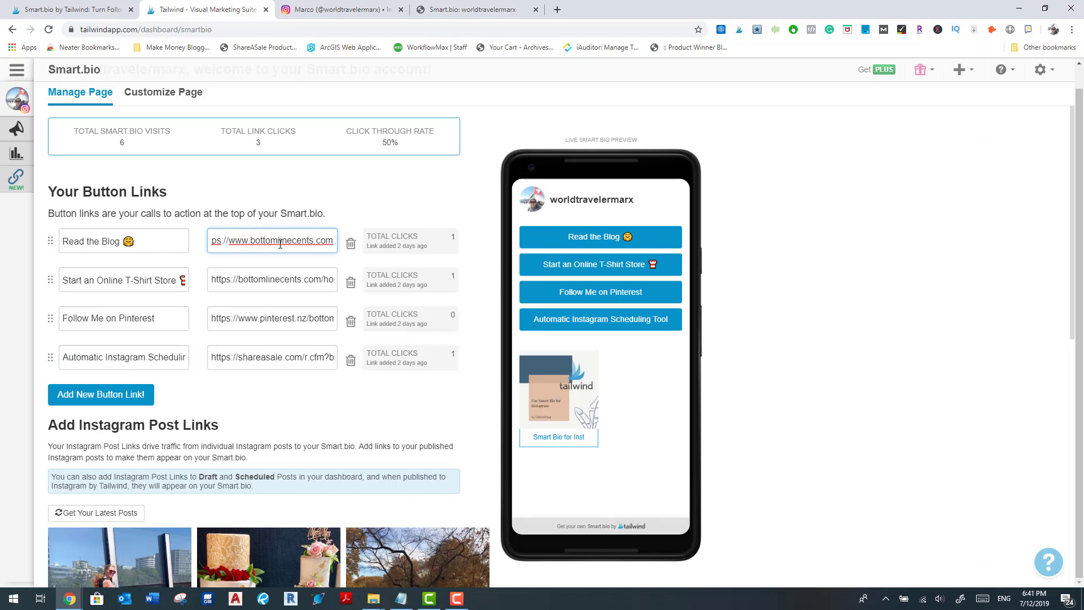
click(252, 275)
drag(213, 279, 367, 282)
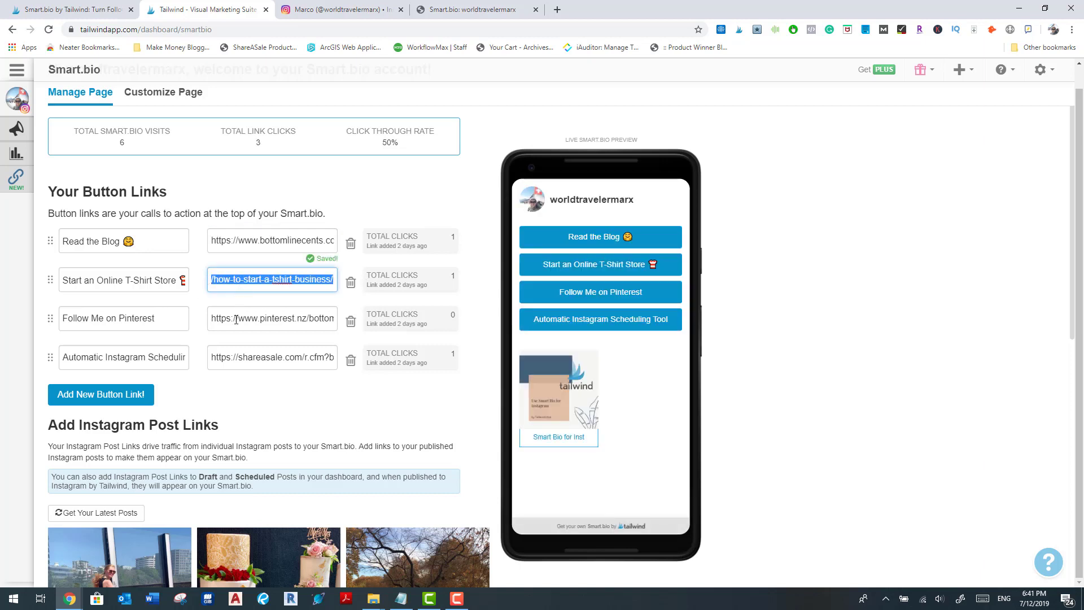
drag(236, 319, 368, 317)
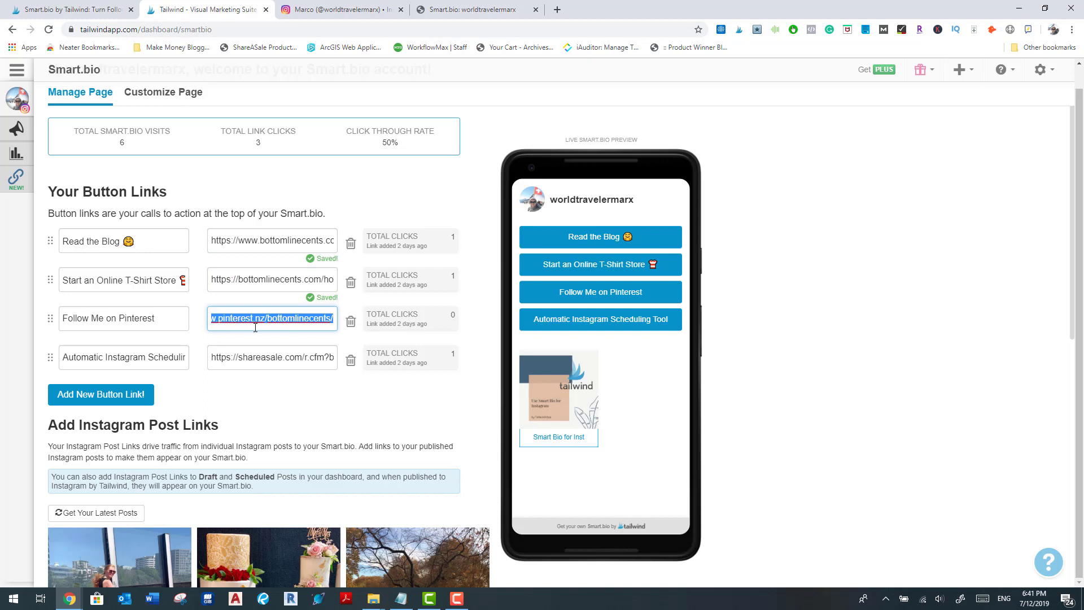
click(262, 357)
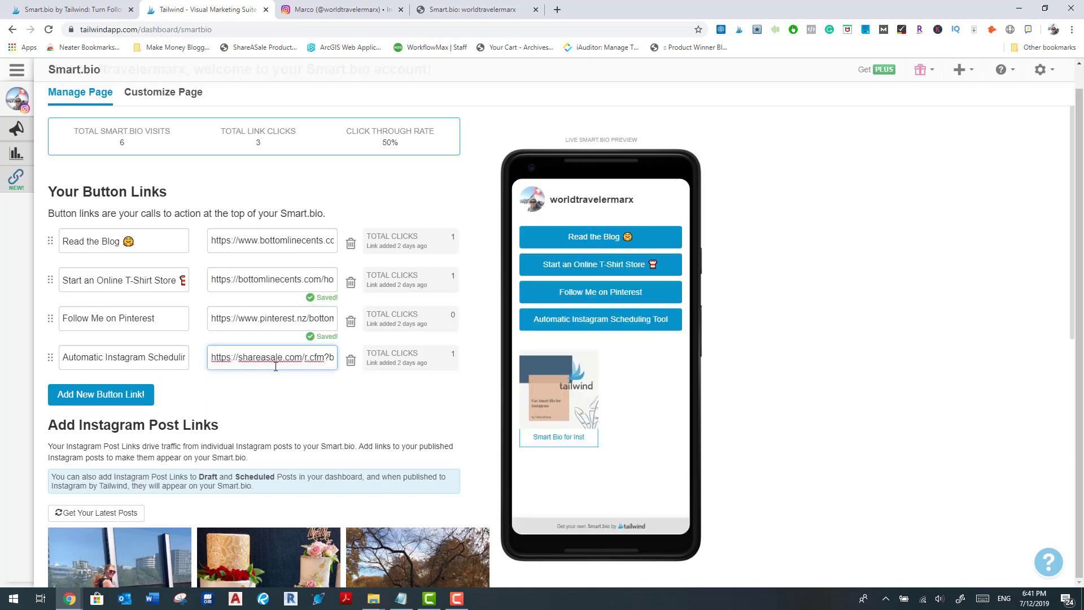
drag(251, 357, 297, 373)
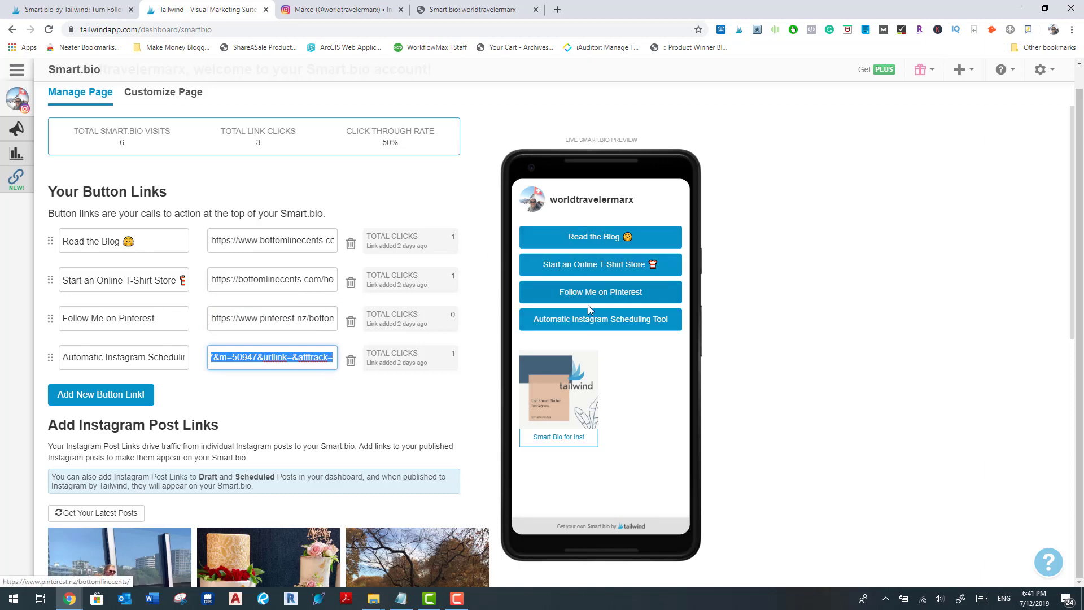
scroll(218, 351, down, 1)
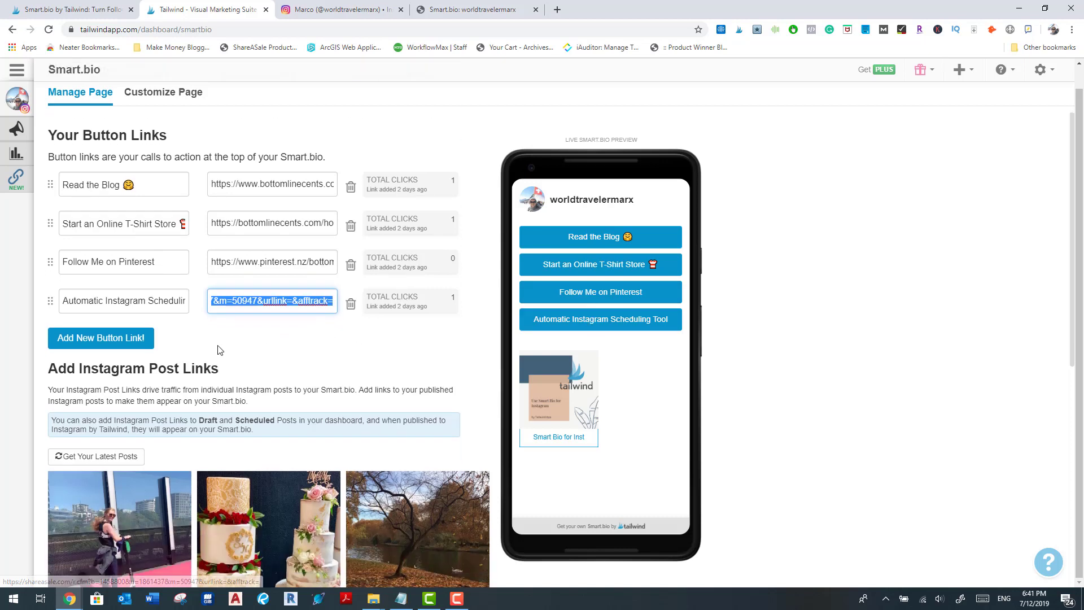
click(135, 339)
Label the new button 'How to Start a Blog' and paste in the copied Pinterest URL
click(146, 339)
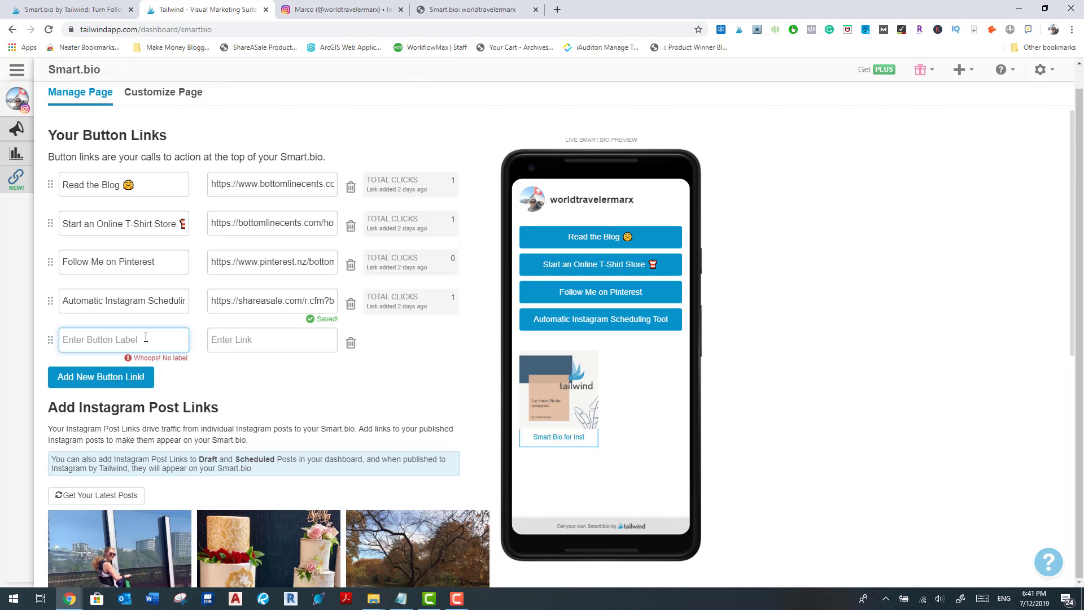
text(How to Start a  Blog)
key(Tab)
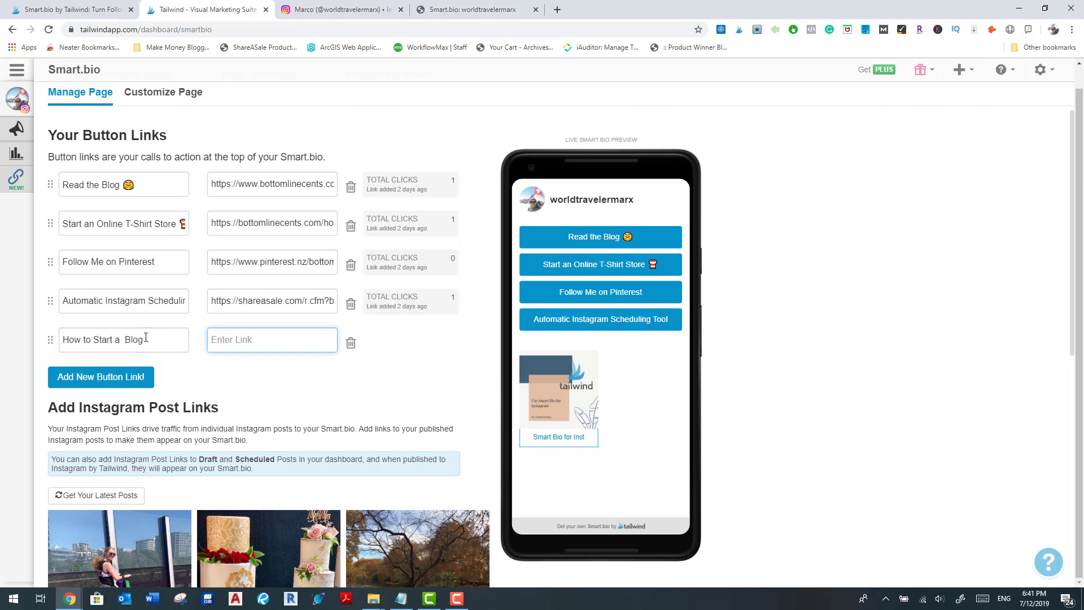
triple_click(289, 265)
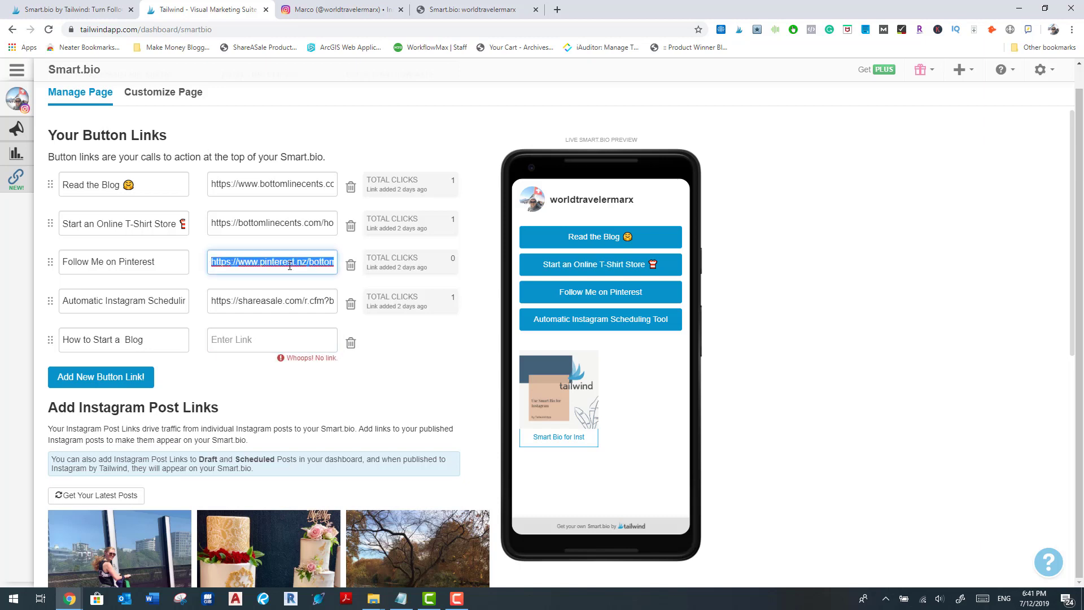
key(ctrl+c)
click(275, 337)
key(ctrl+v)
click(255, 306)
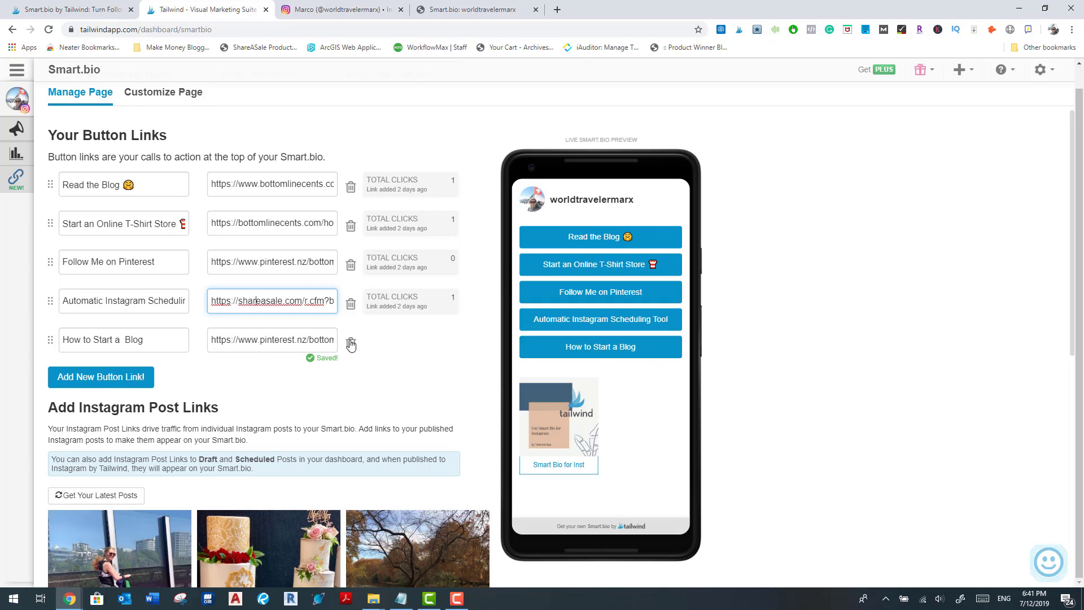
click(475, 9)
Check the live page shows the How to Start a Blog button, then return to Tailwind
click(536, 10)
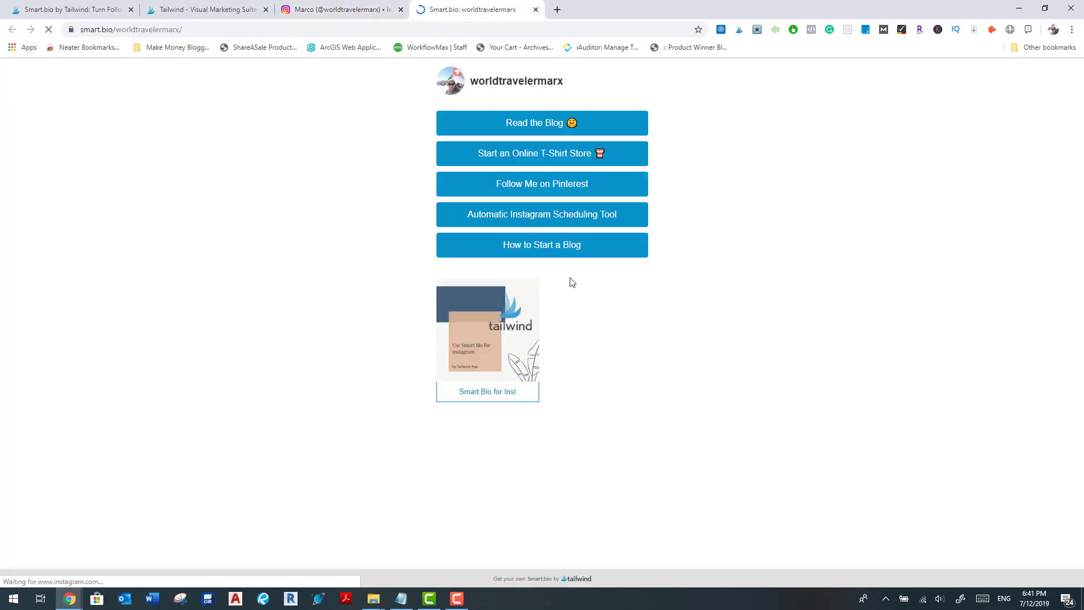
click(536, 10)
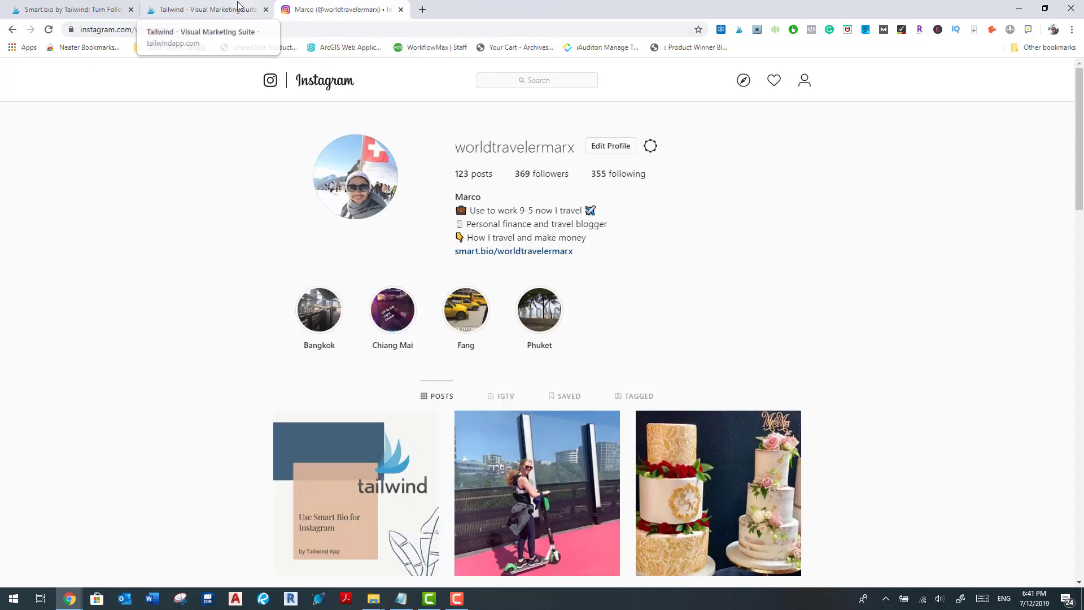
click(203, 10)
Trash the 'How to Start a Blog' button link and confirm with Yes, Delete Link
click(352, 343)
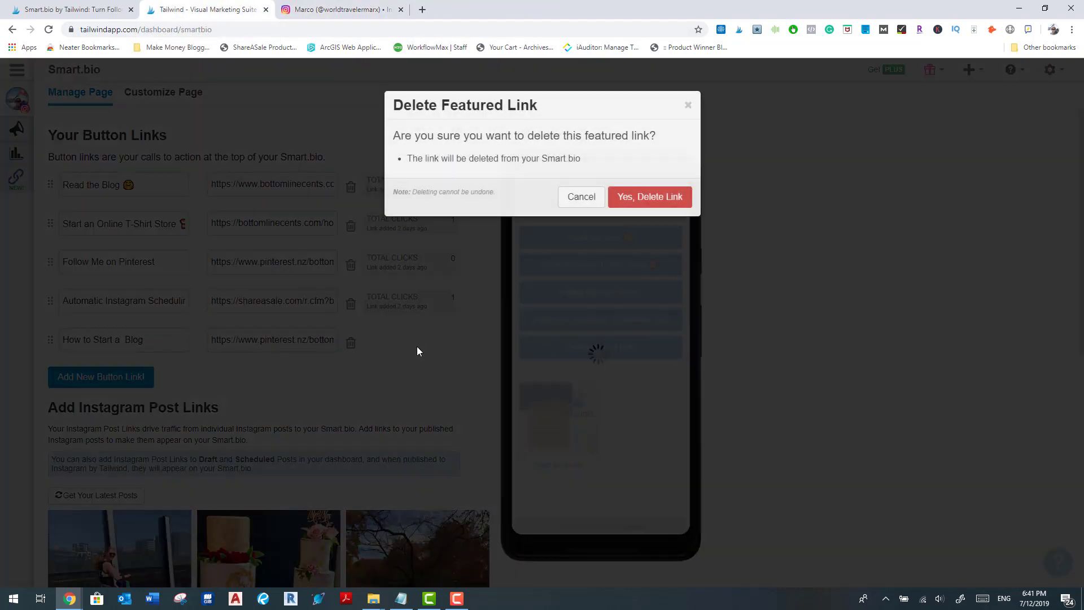
click(650, 219)
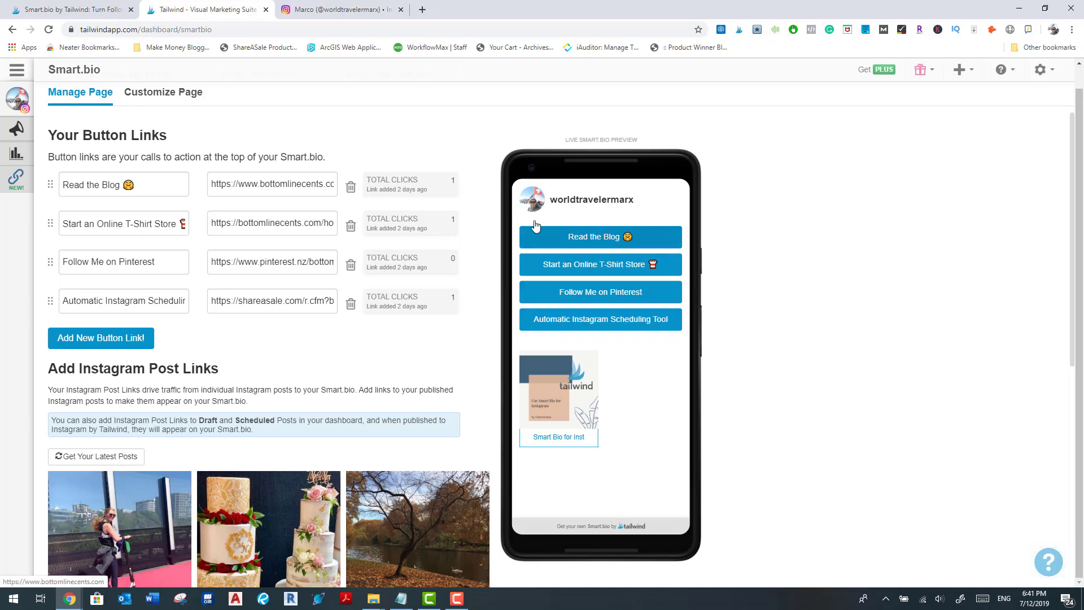
Review the Add Instagram Post Links section, then move to the Instagram profile tab
scroll(316, 341, down, 2)
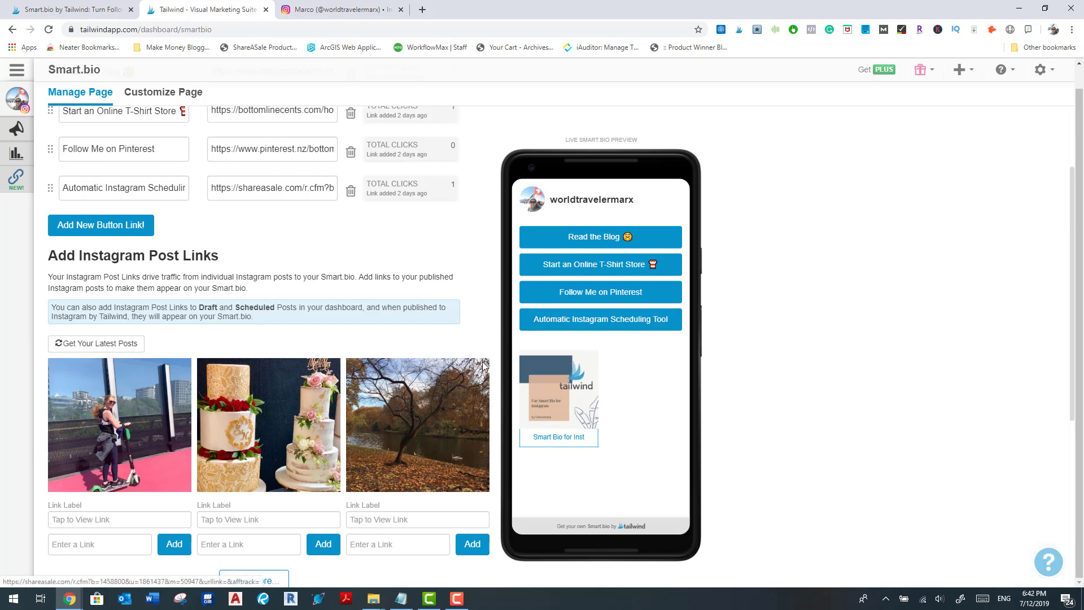
scroll(484, 366, down, 1)
scroll(484, 366, up, 2)
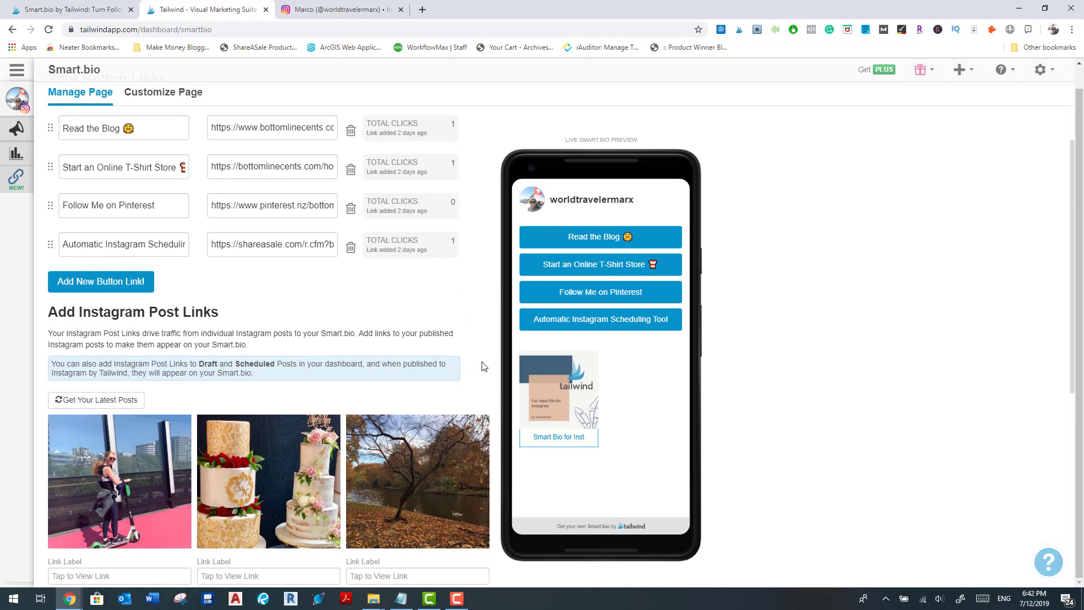
click(362, 8)
View and close the scooter post, then open Tailwind's 'Use Smart Bio for Instagram' post
scroll(443, 226, down, 4)
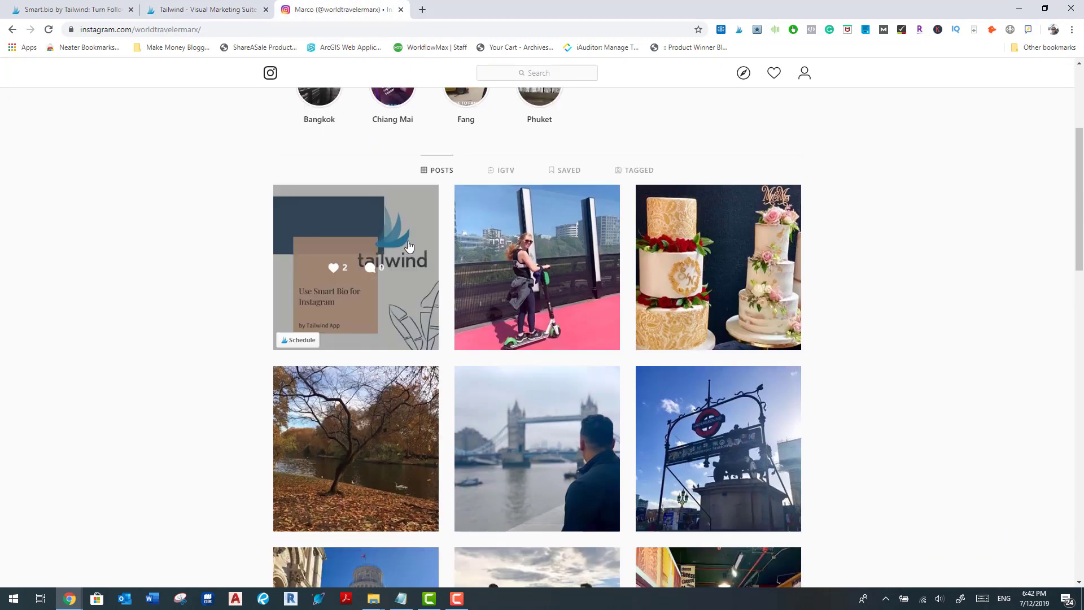
scroll(410, 246, up, 1)
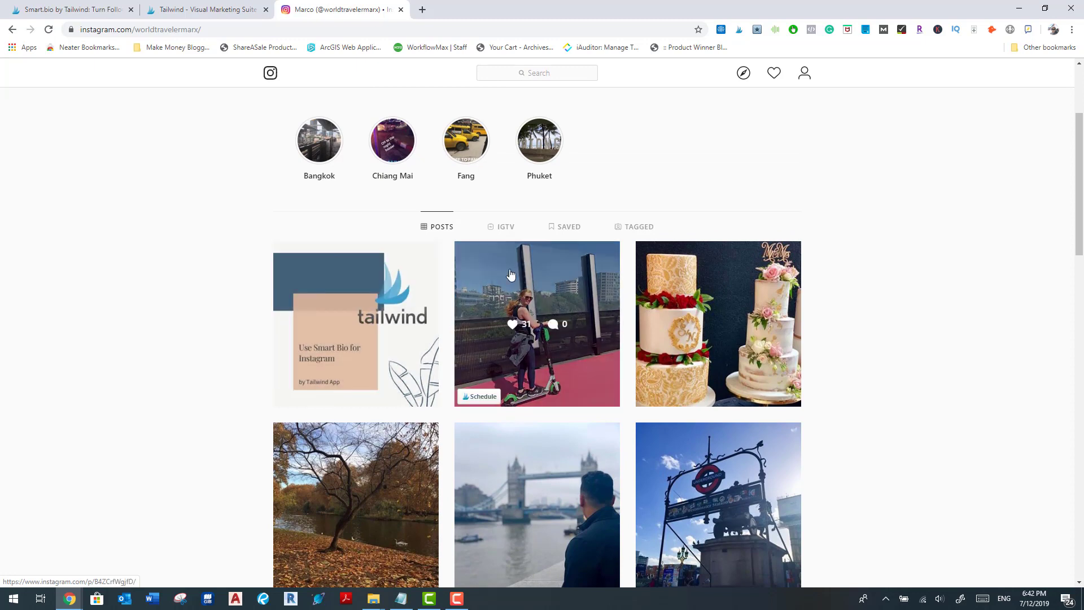
click(570, 306)
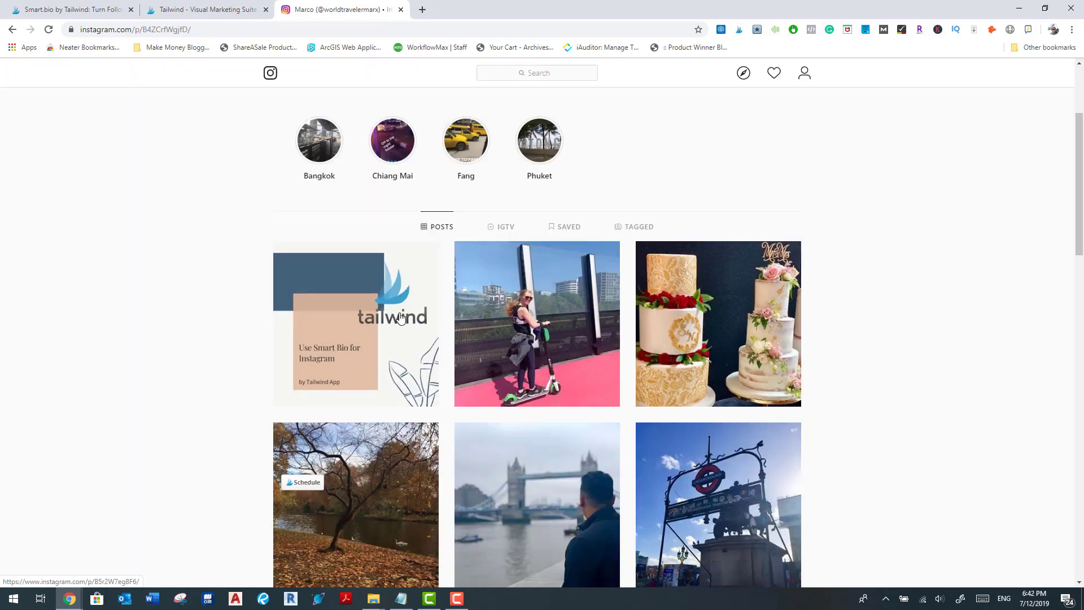
key(Escape)
mouse_move(474, 278)
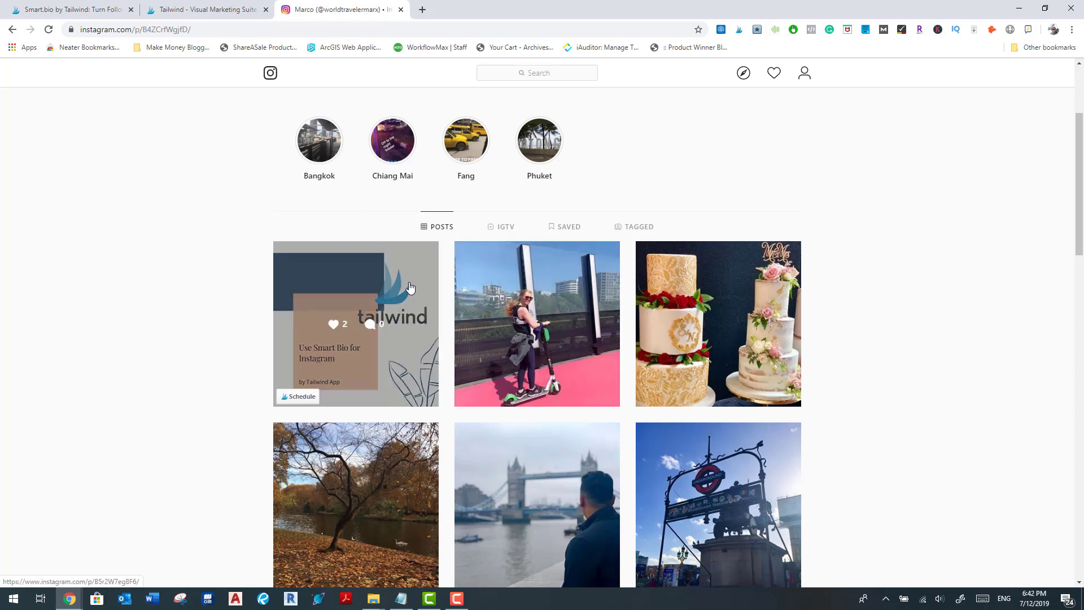
mouse_move(366, 252)
click(335, 252)
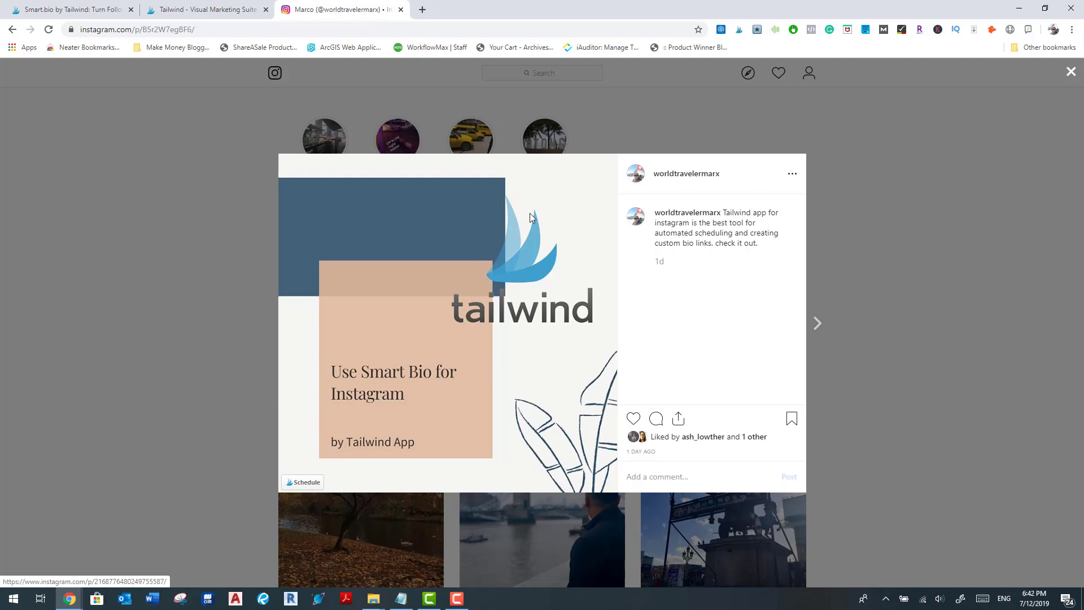
Save the live Instagram post link 'Smart Bio for Inst' with its shareasale URL on the Smart.bio dashboard
click(157, 90)
click(34, 8)
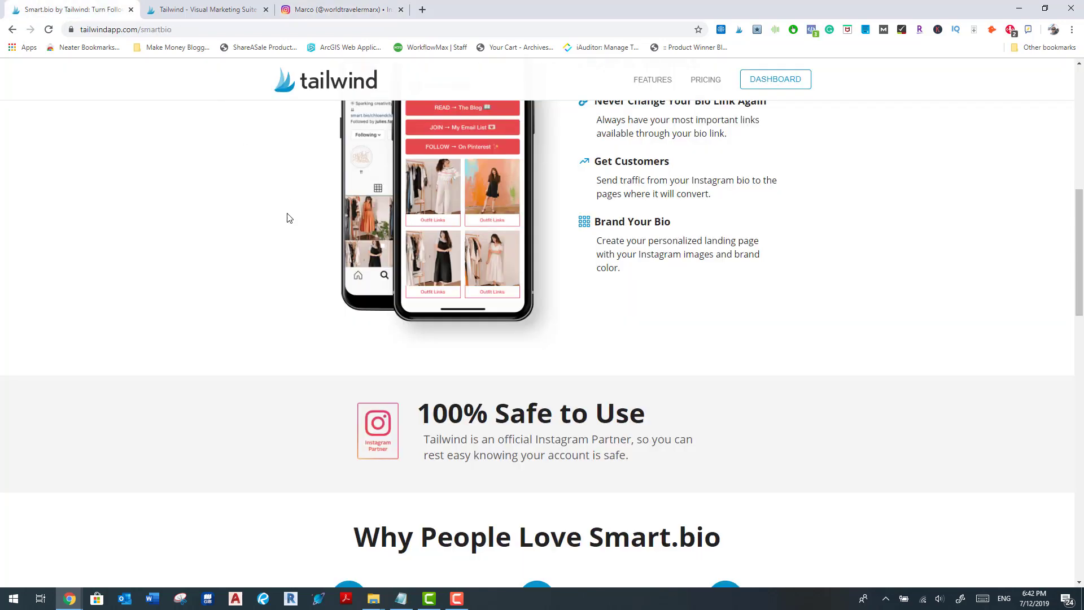
click(260, 2)
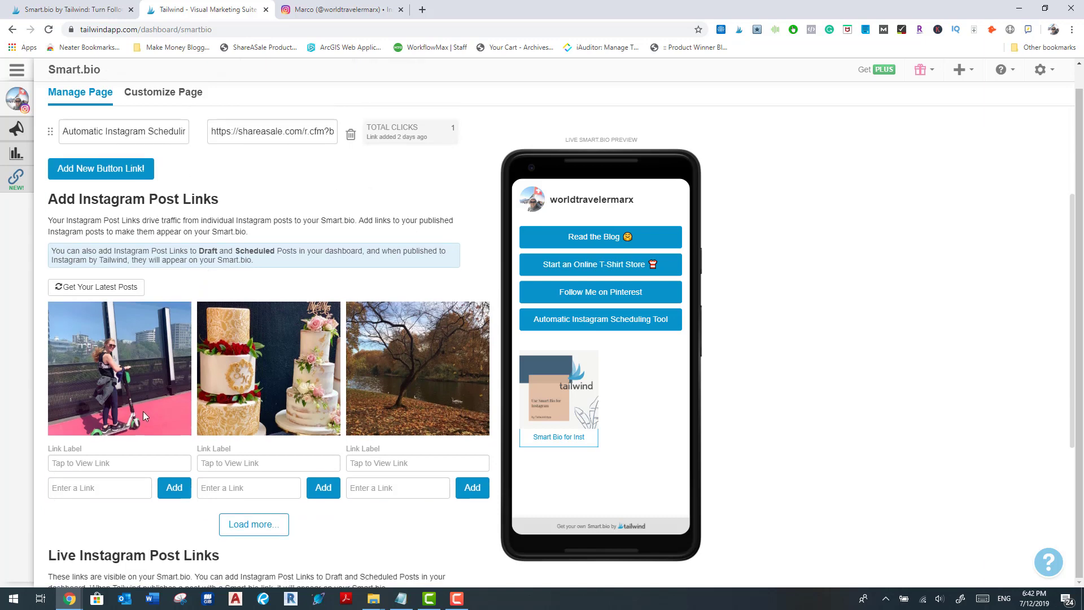
scroll(146, 402, down, 5)
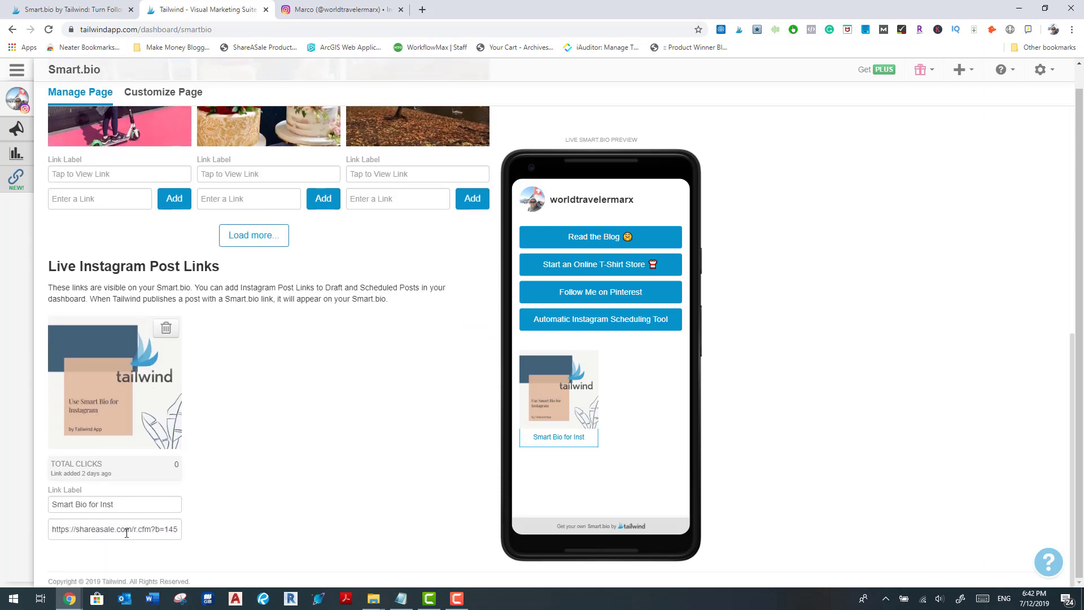
triple_click(127, 530)
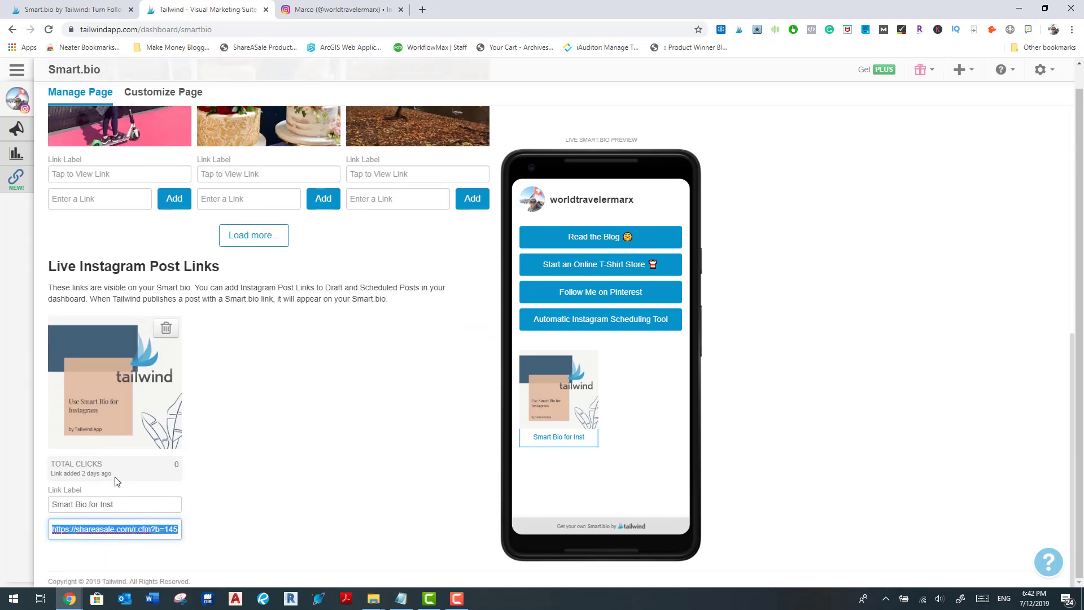
triple_click(125, 506)
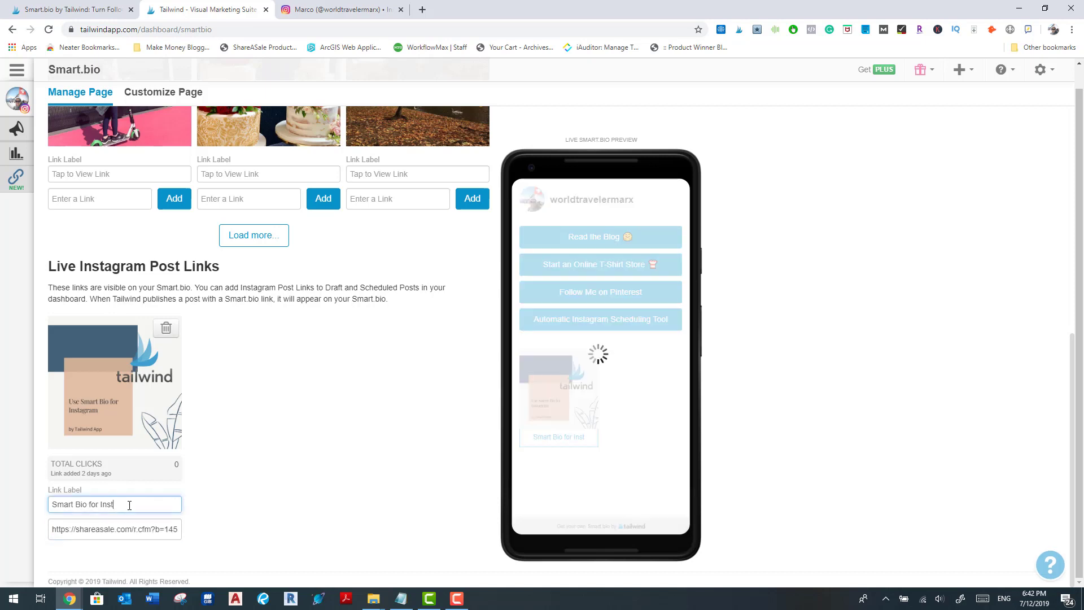
click(170, 469)
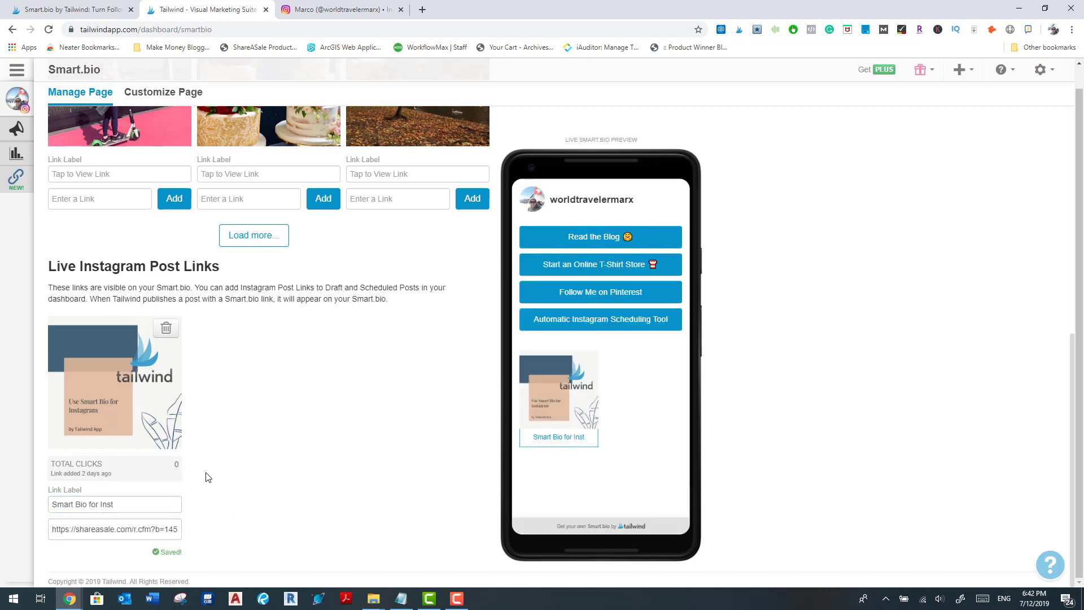
Scroll through the tailwindapp.com/smartbio landing page, then close the extra Smart.bio tab
click(339, 10)
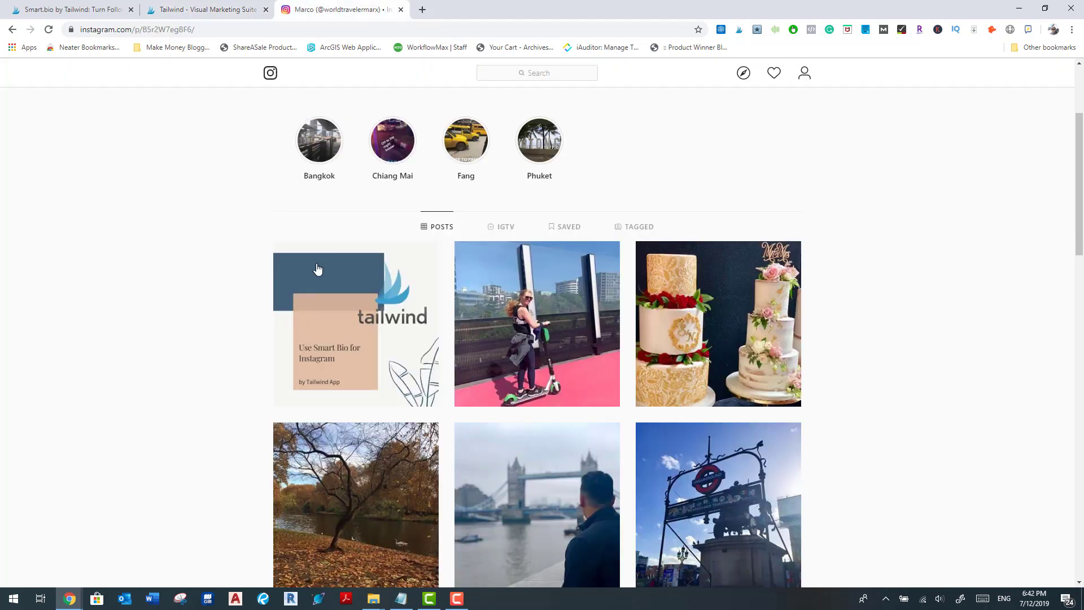
scroll(332, 265, down, 2)
scroll(436, 235, up, 5)
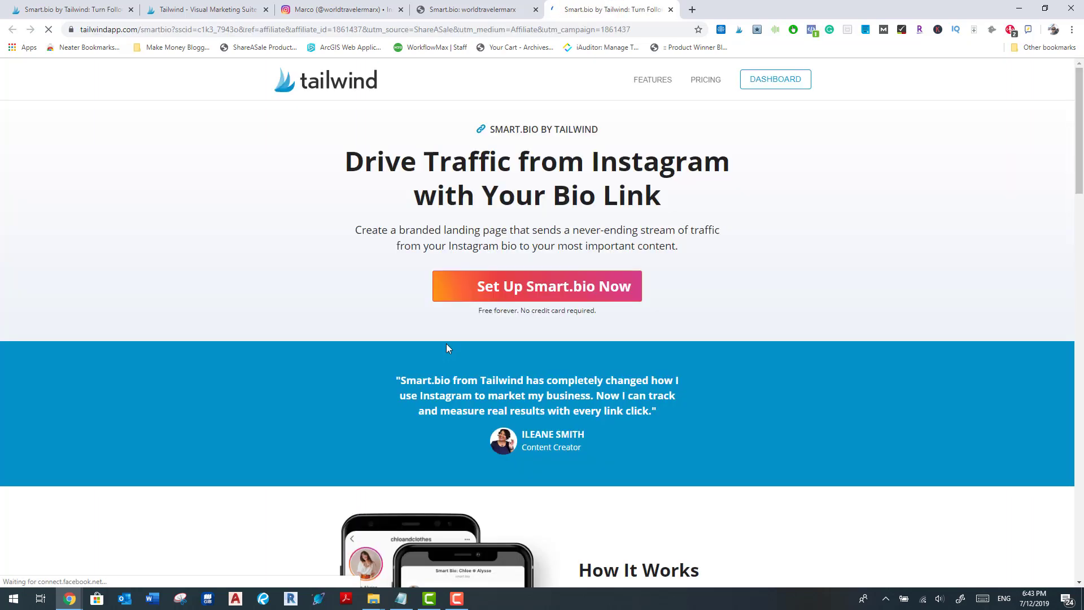
scroll(479, 333, down, 10)
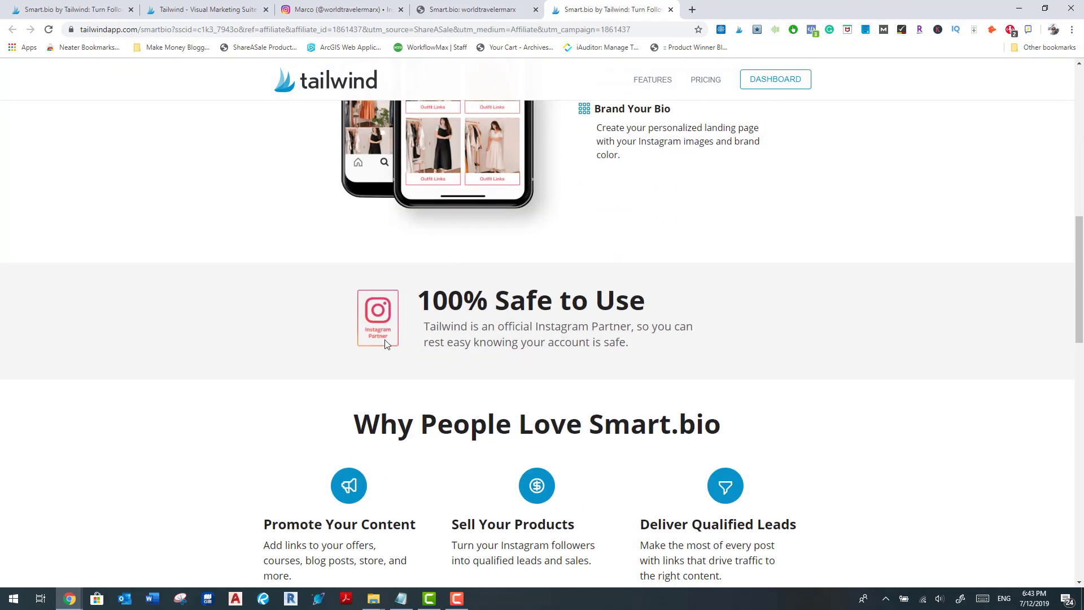
scroll(486, 232, down, 8)
click(670, 10)
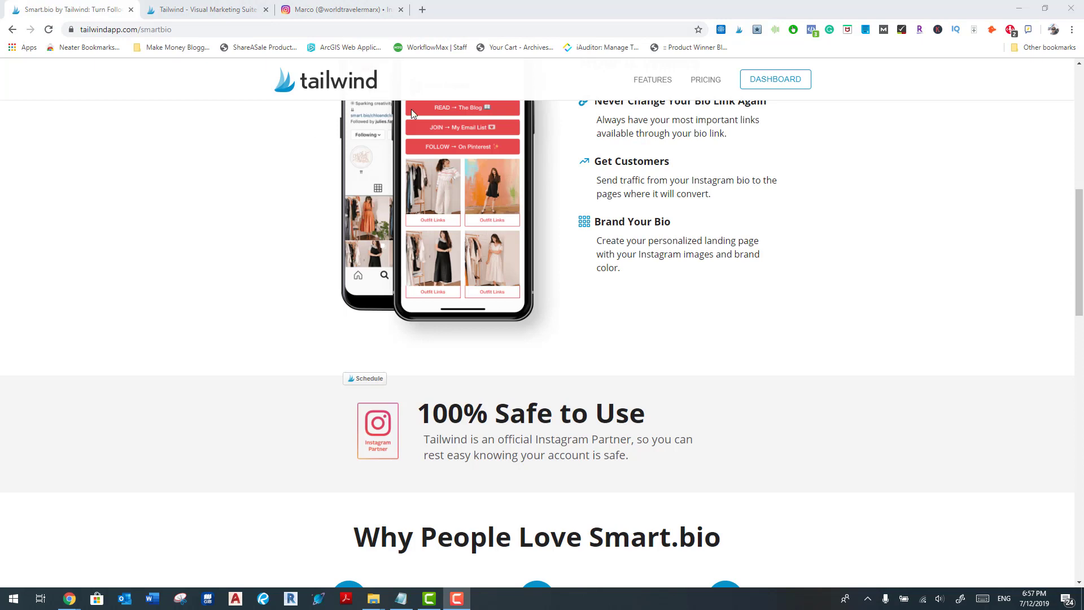
Inspect the 'Use Smart Bio for Instagram' post on the profile, then return to the Smart.bio landing page
click(346, 9)
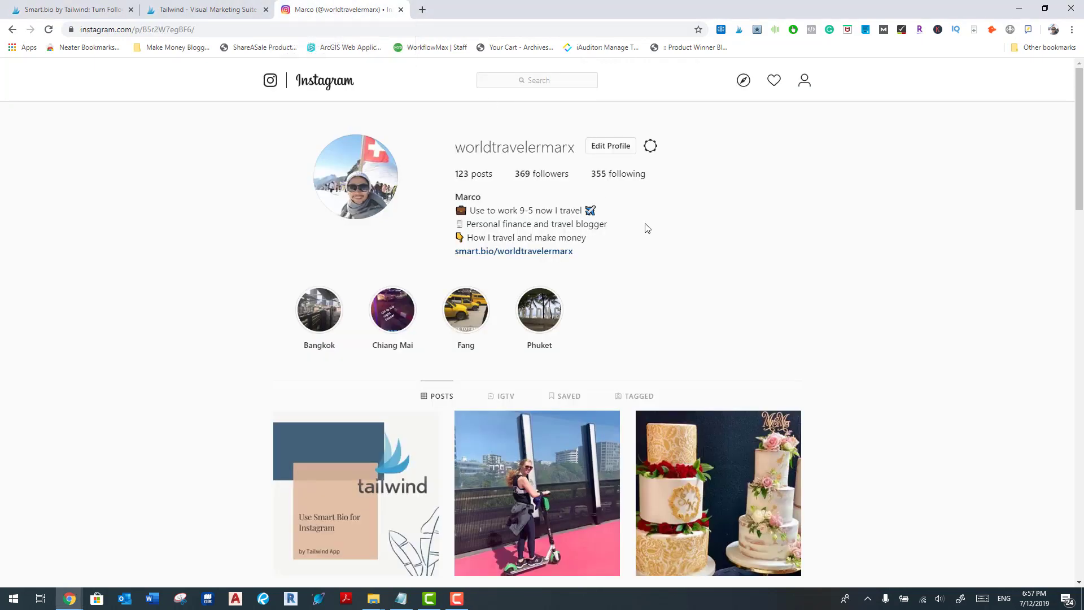
scroll(646, 228, down, 3)
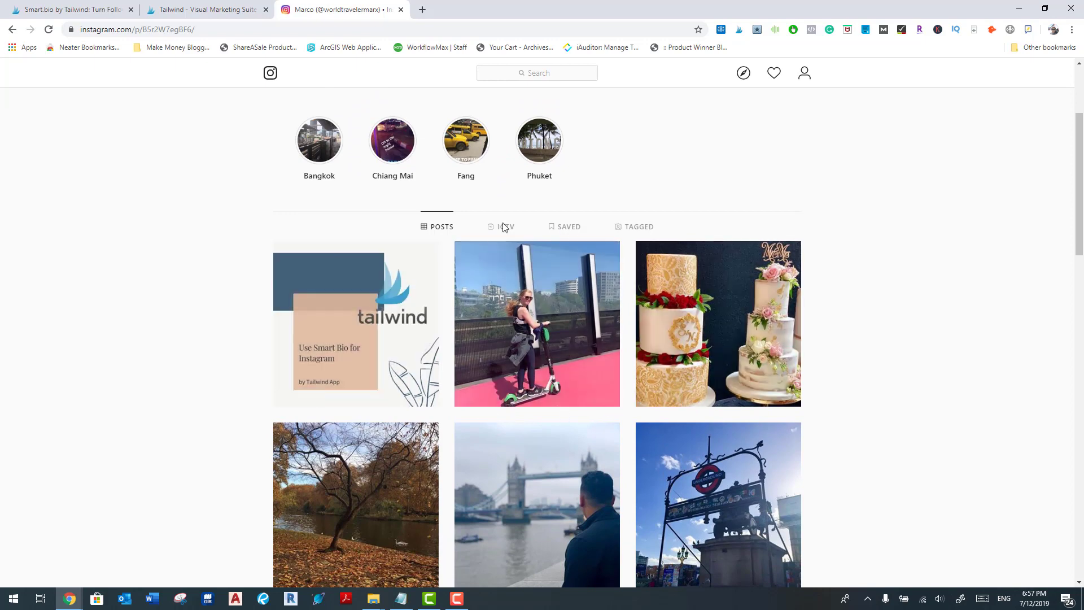
scroll(573, 304, down, 2)
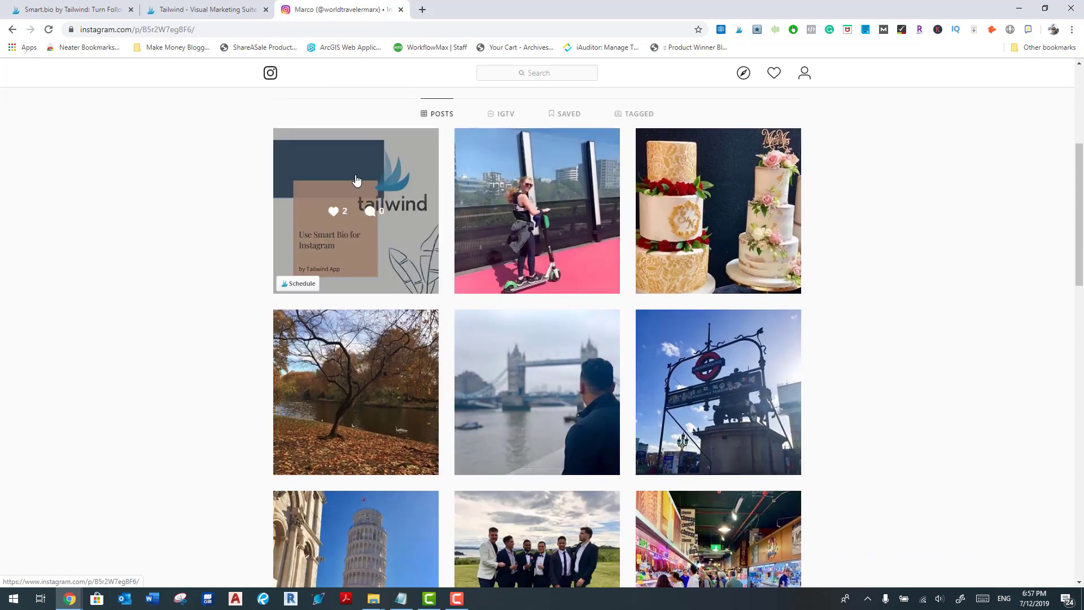
click(414, 272)
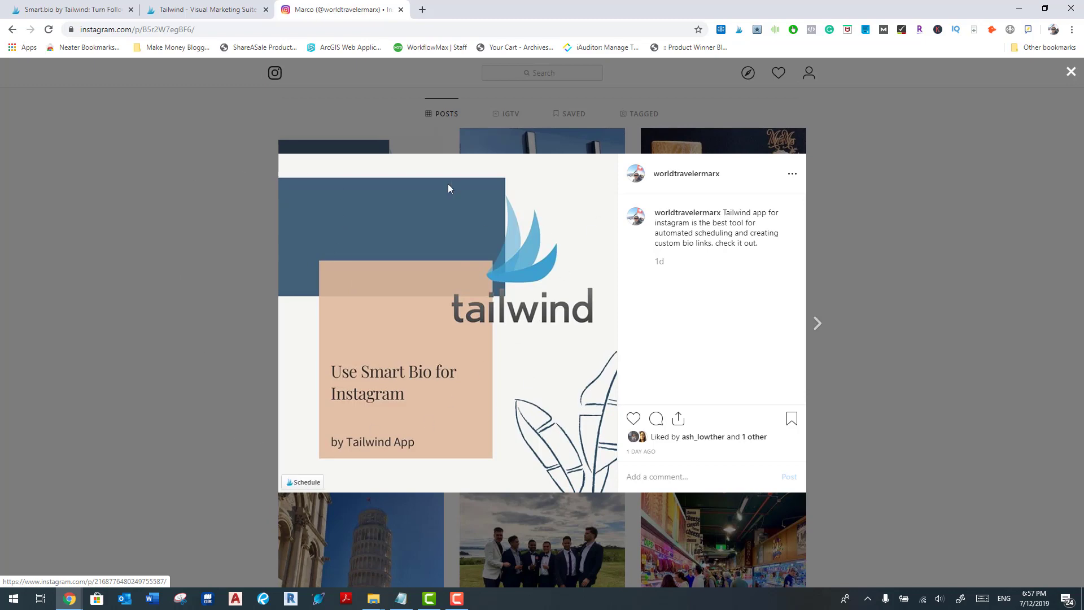
click(926, 288)
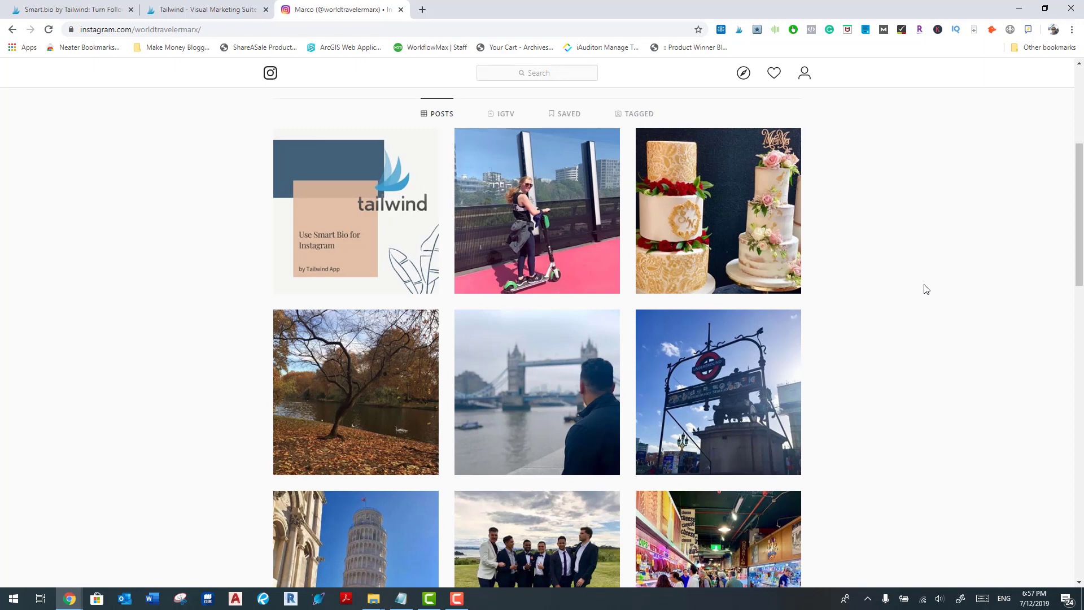
scroll(905, 294, up, 4)
scroll(903, 295, down, 2)
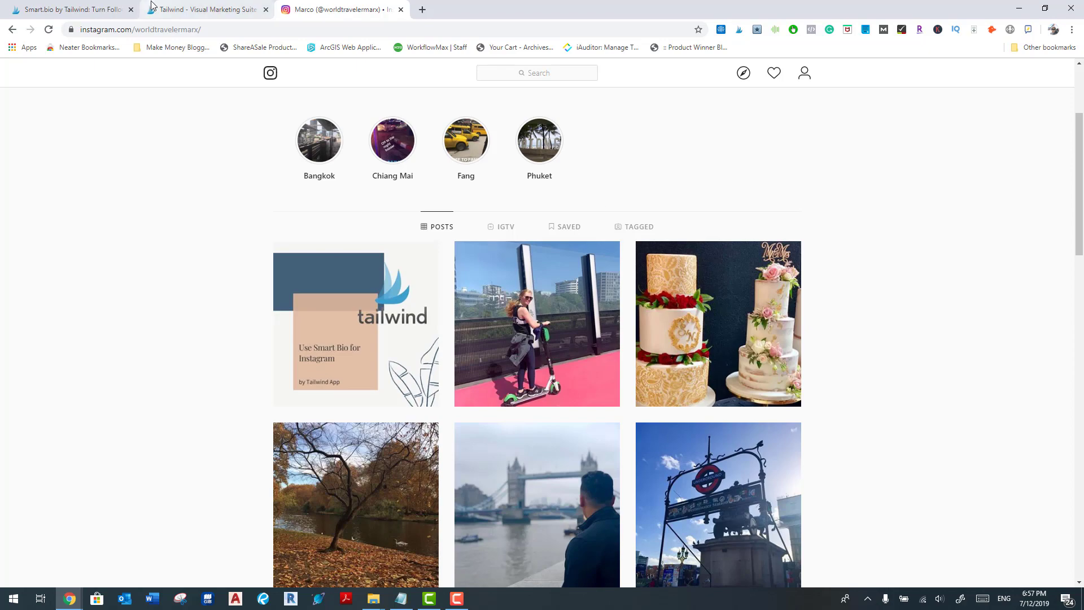
click(71, 11)
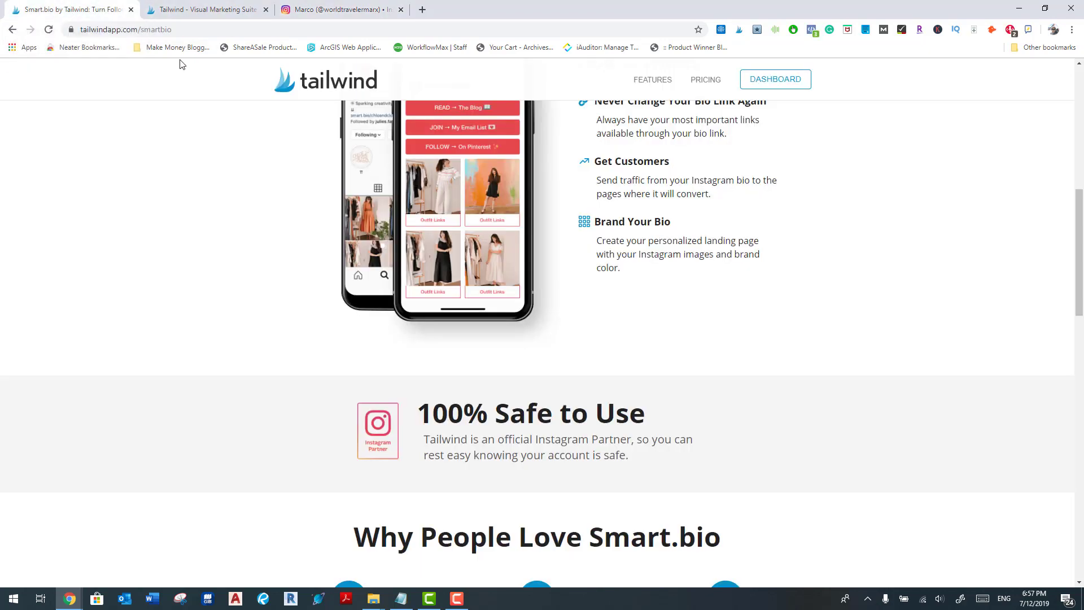
Check the total visits, link clicks and click-through figures on the Manage Page stats
click(198, 11)
scroll(359, 271, down, 3)
scroll(362, 270, down, 7)
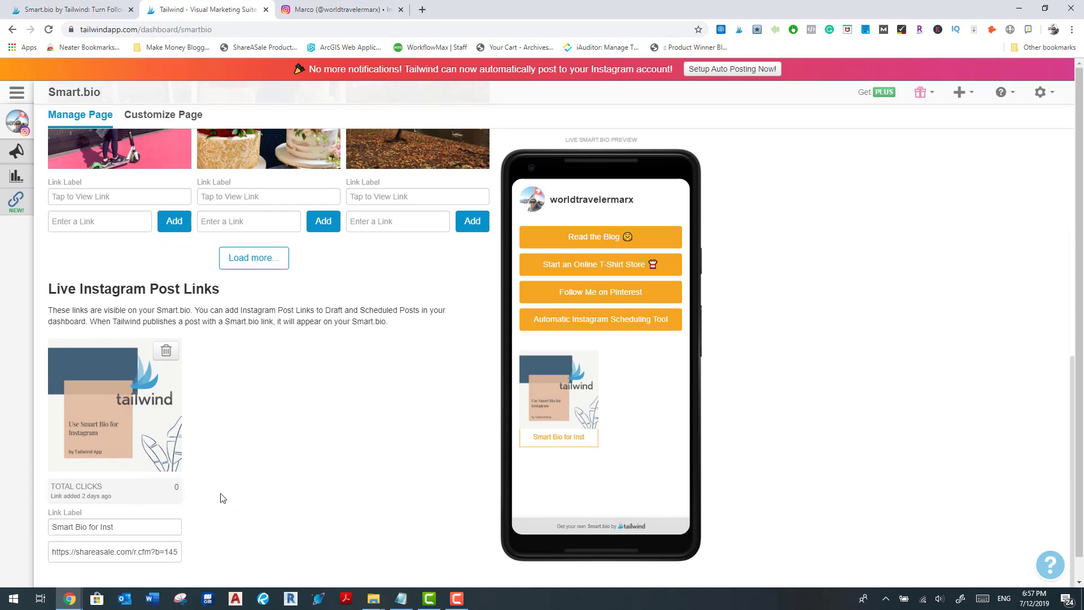
scroll(247, 472, up, 7)
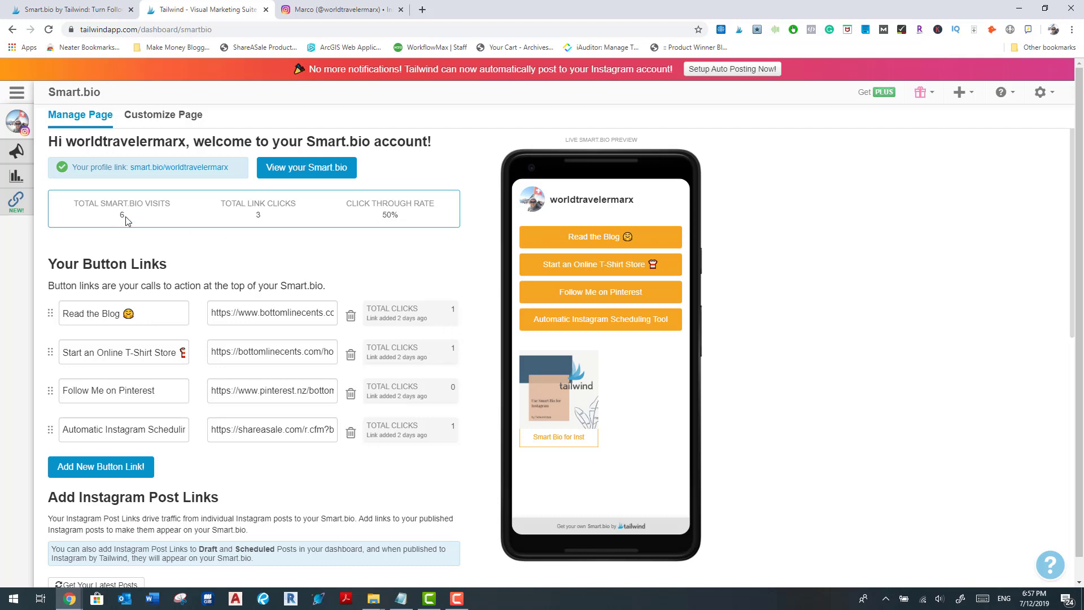
drag(127, 216, 110, 221)
click(280, 5)
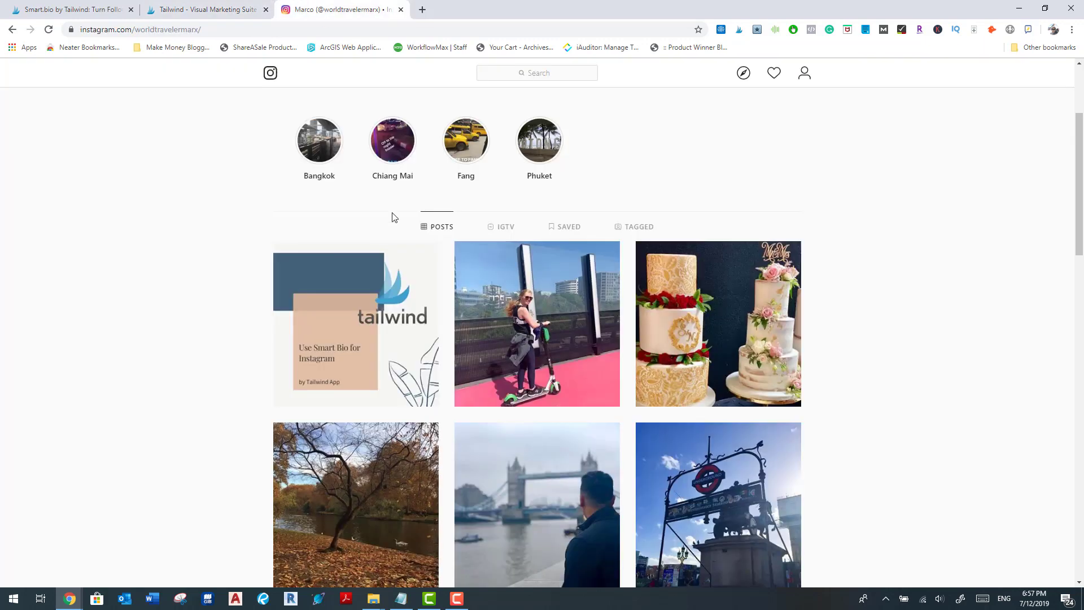
scroll(275, 273, up, 1)
click(225, 10)
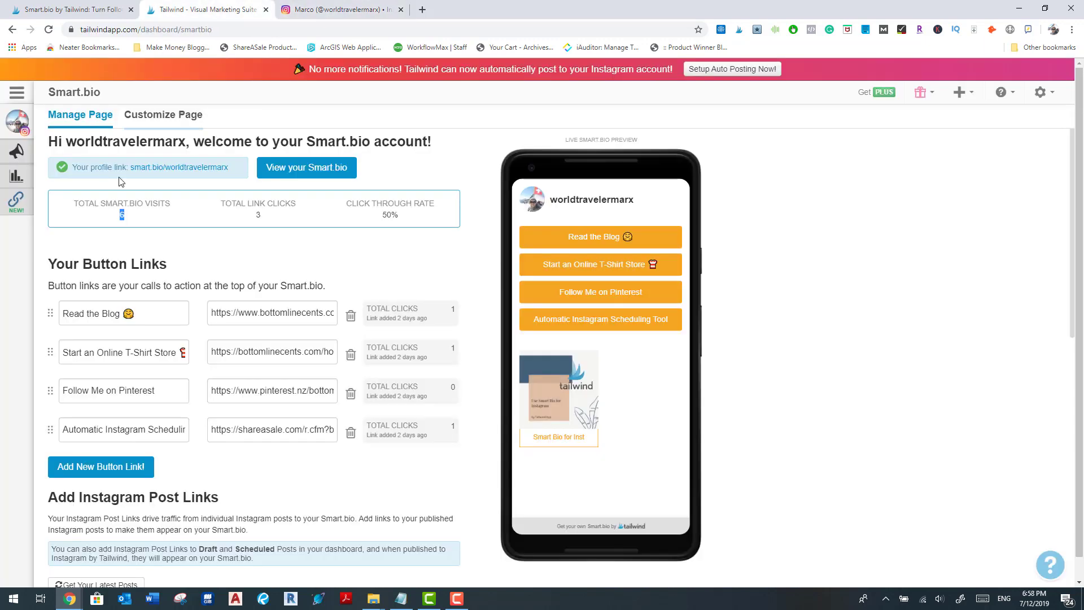
drag(127, 219, 113, 224)
click(121, 214)
Scroll past the four button links to the 'Smart Bio for Inst' post link at 0 clicks
scroll(346, 293, down, 2)
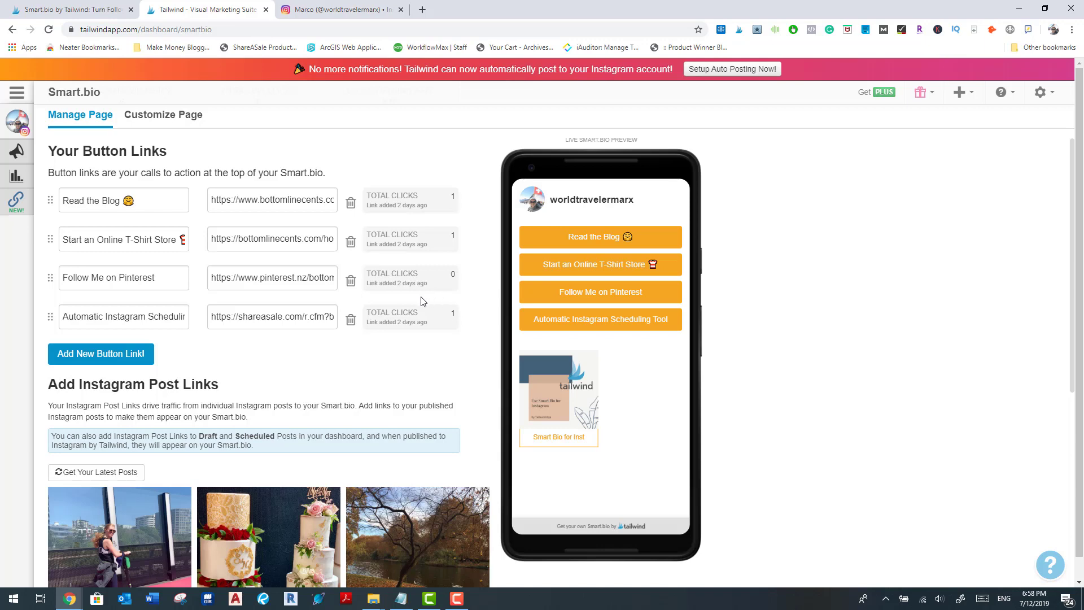
scroll(412, 303, down, 4)
scroll(405, 298, down, 4)
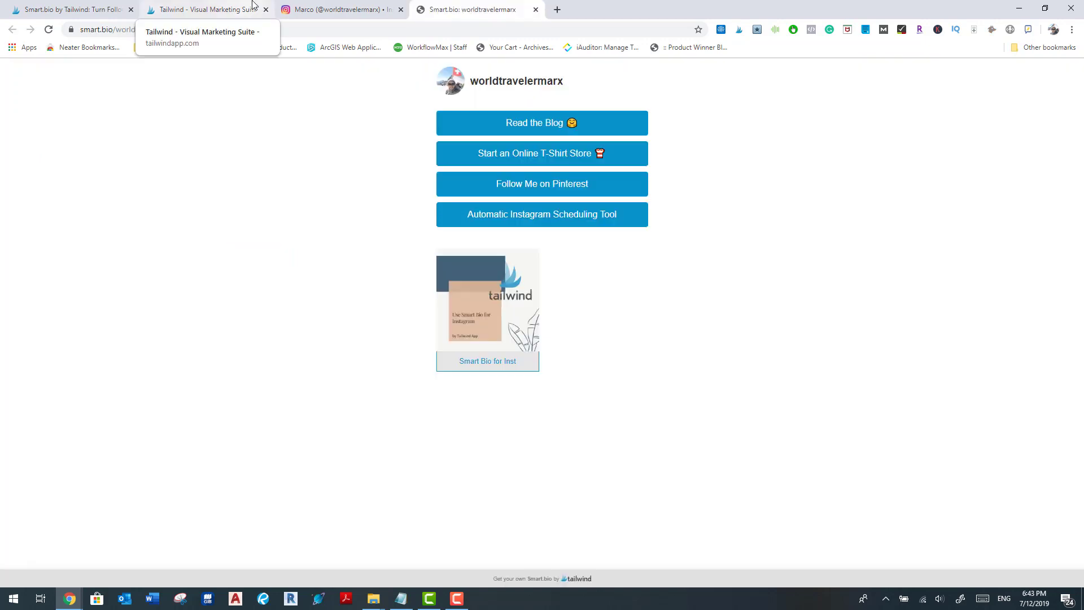
View the live smart.bio/worldtravelermarx page, then return to the Manage Page showing 3 link clicks from 6 visits
click(254, 8)
click(322, 4)
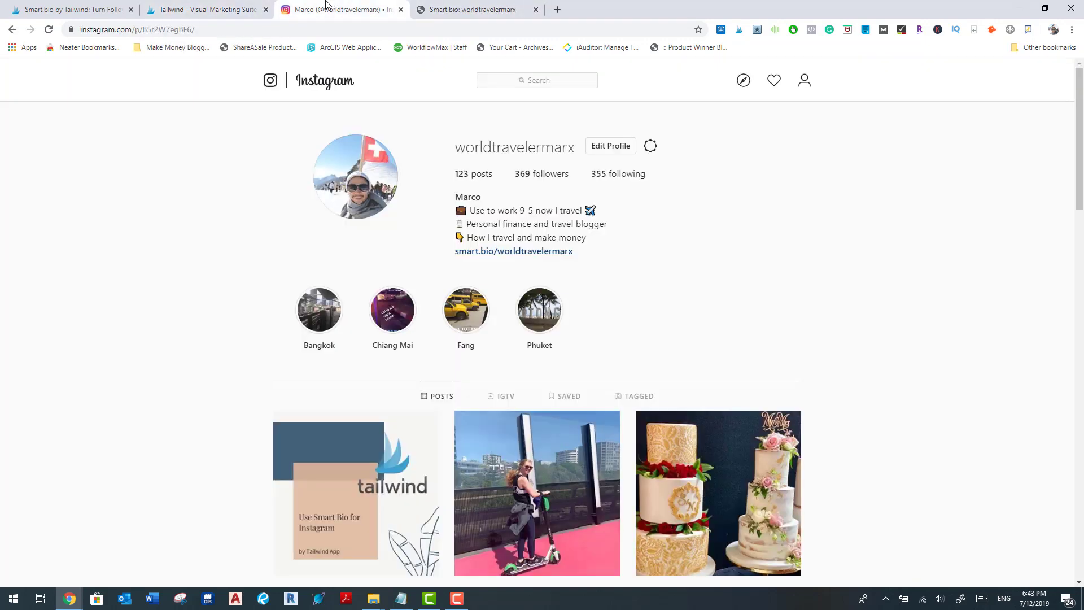
click(199, 7)
click(78, 4)
click(445, 7)
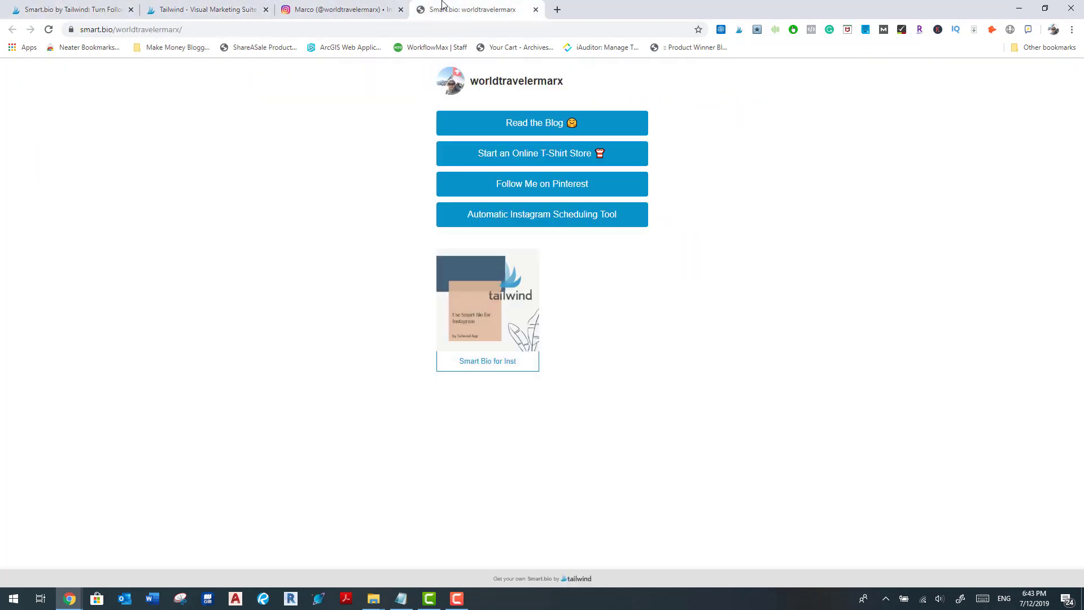
click(206, 10)
scroll(156, 346, up, 15)
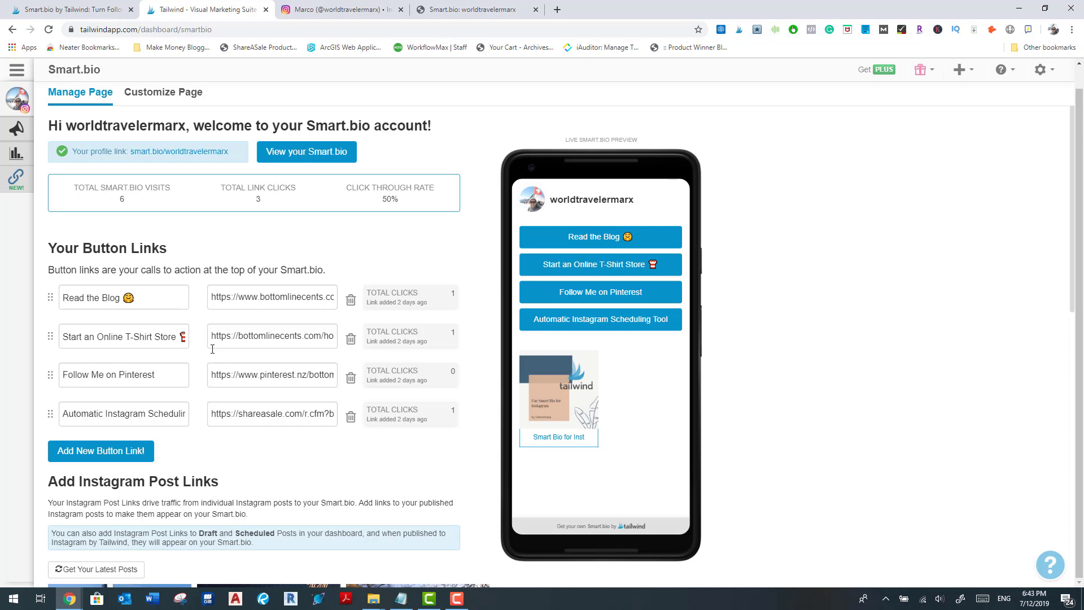
click(176, 336)
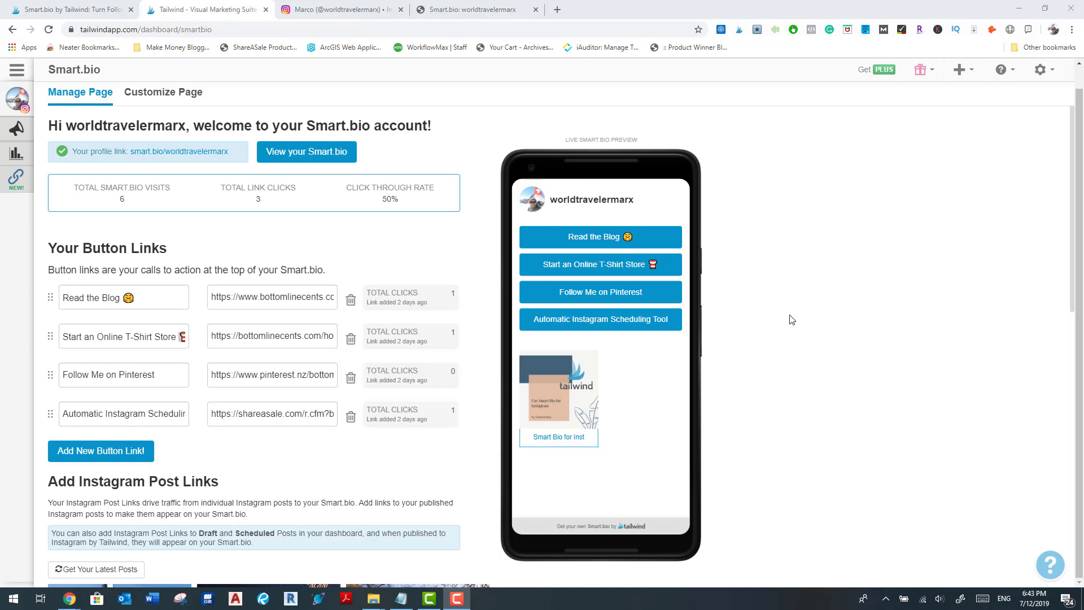
scroll(392, 224, down, 10)
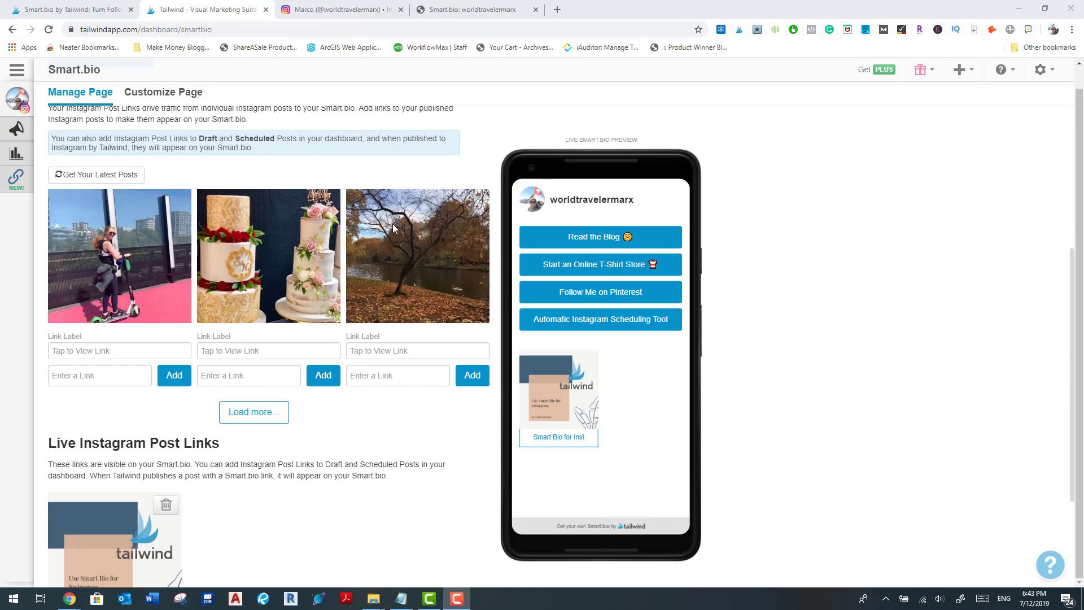
scroll(110, 157, up, 7)
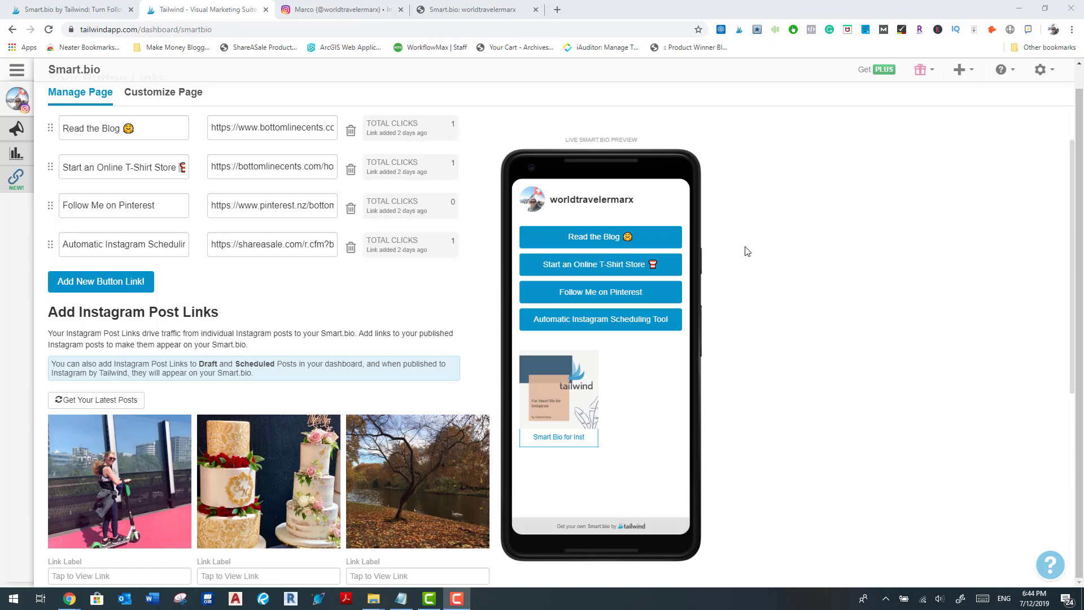
scroll(743, 252, down, 2)
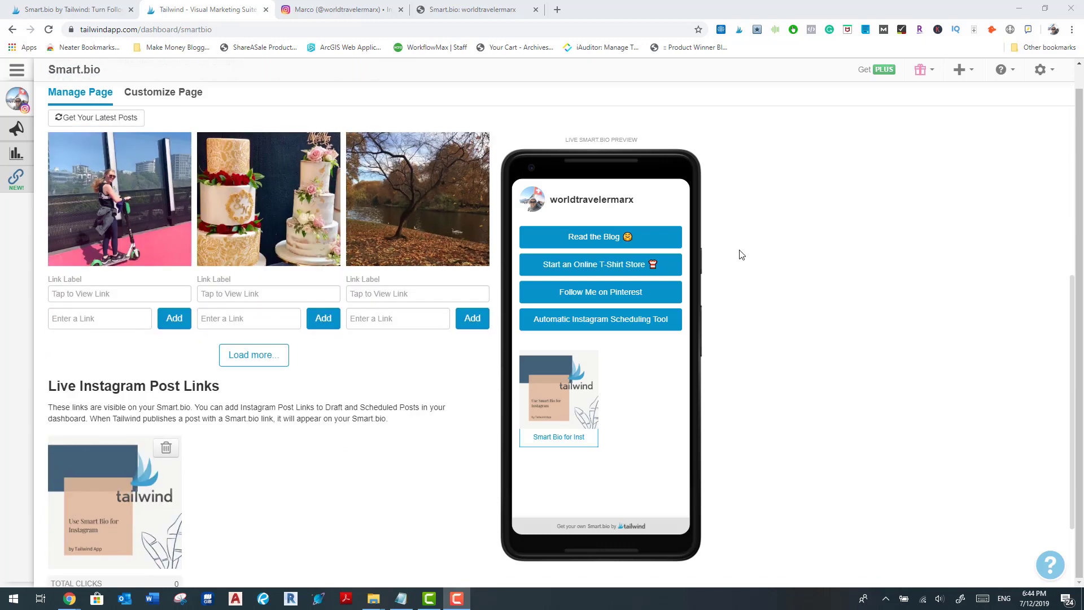
scroll(741, 255, up, 3)
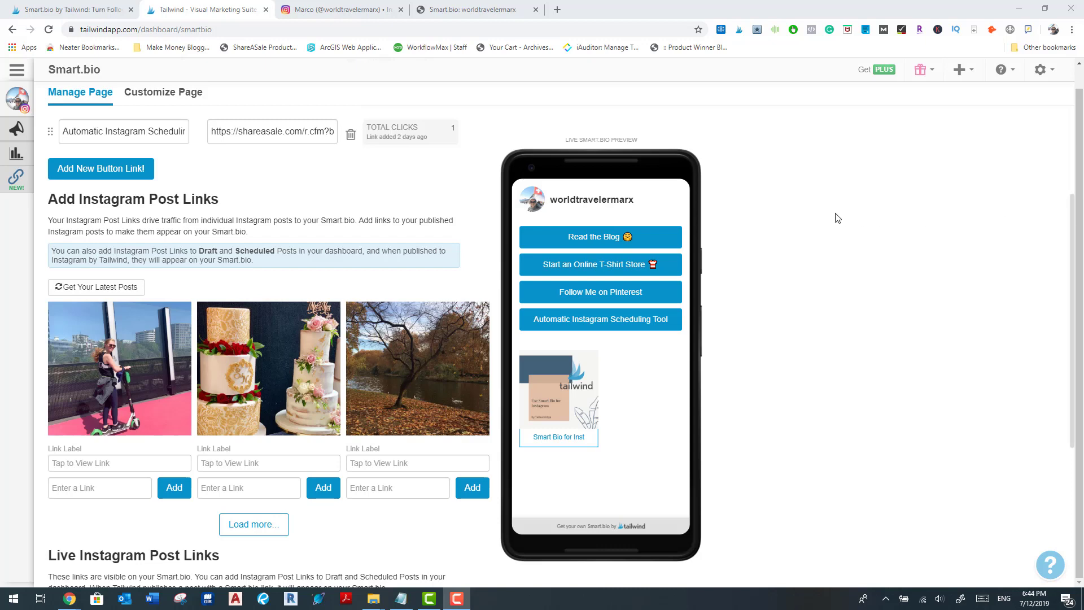
scroll(834, 218, down, 4)
scroll(771, 221, up, 2)
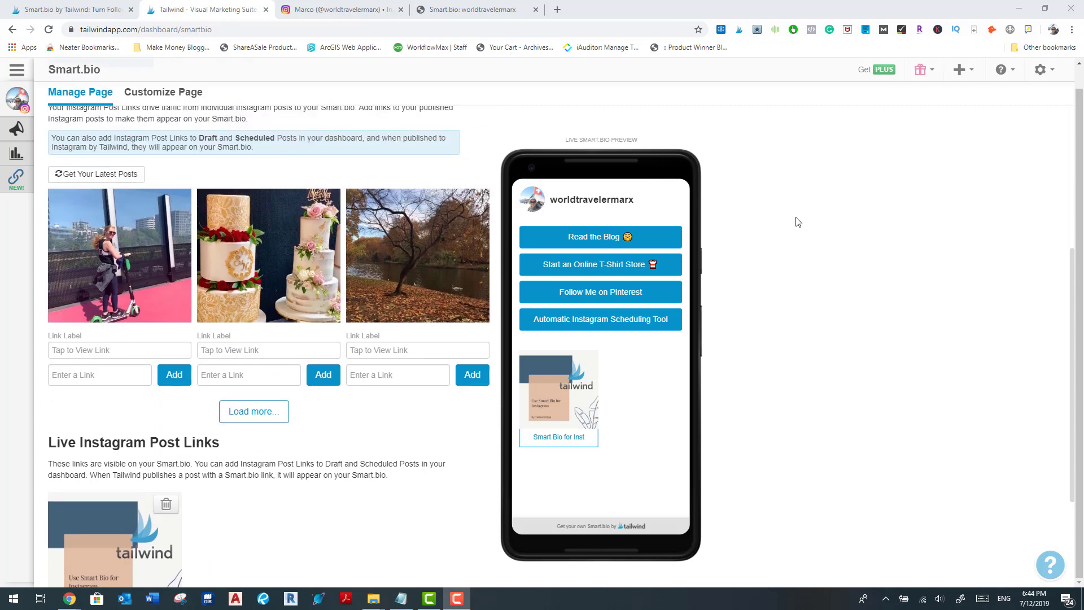
scroll(797, 220, down, 1)
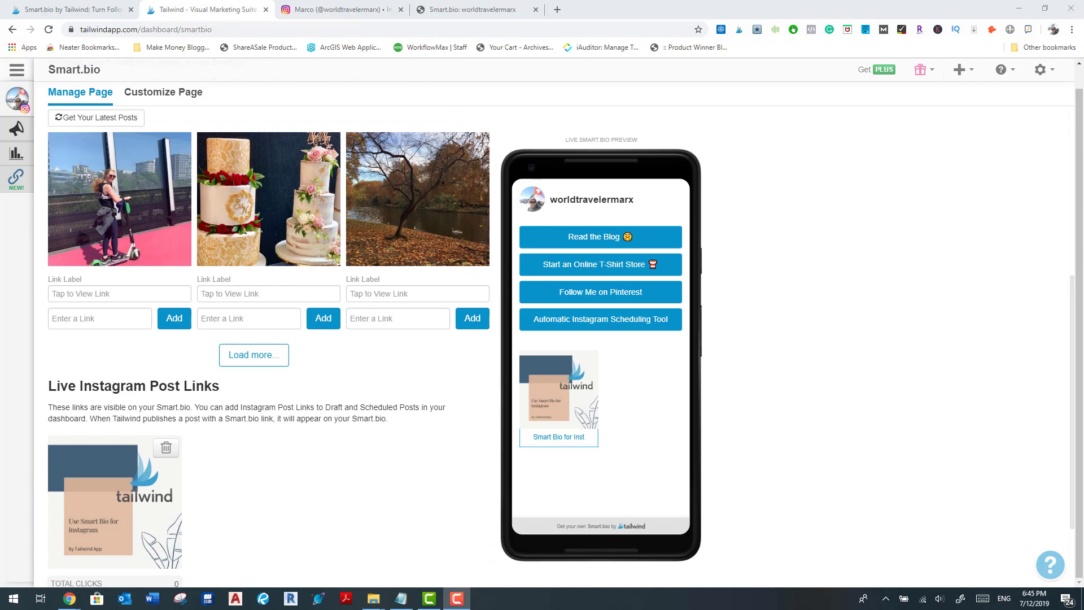
scroll(765, 303, up, 3)
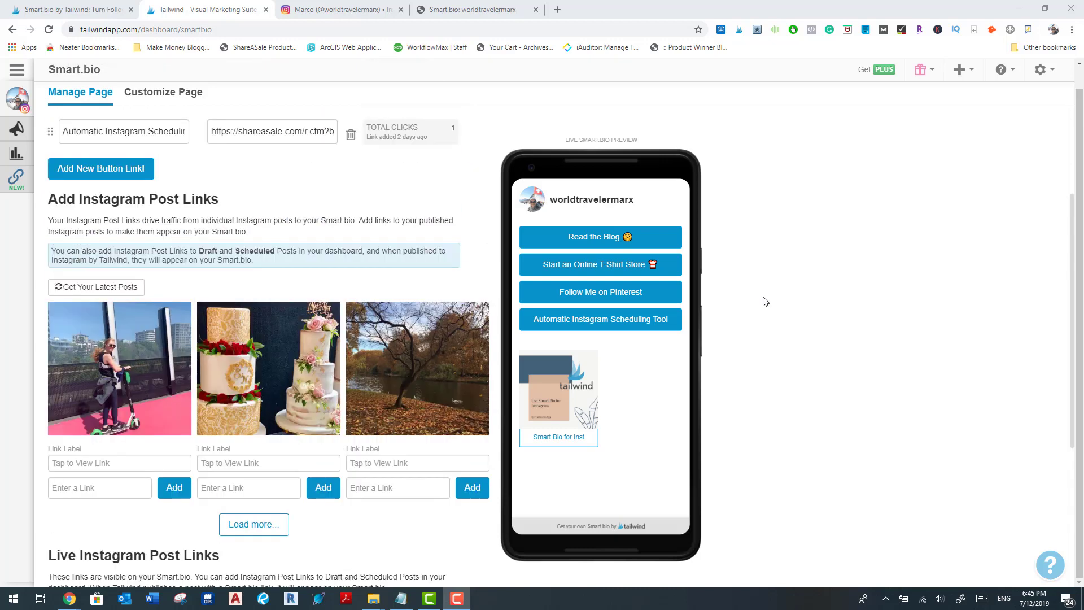
scroll(763, 299, up, 5)
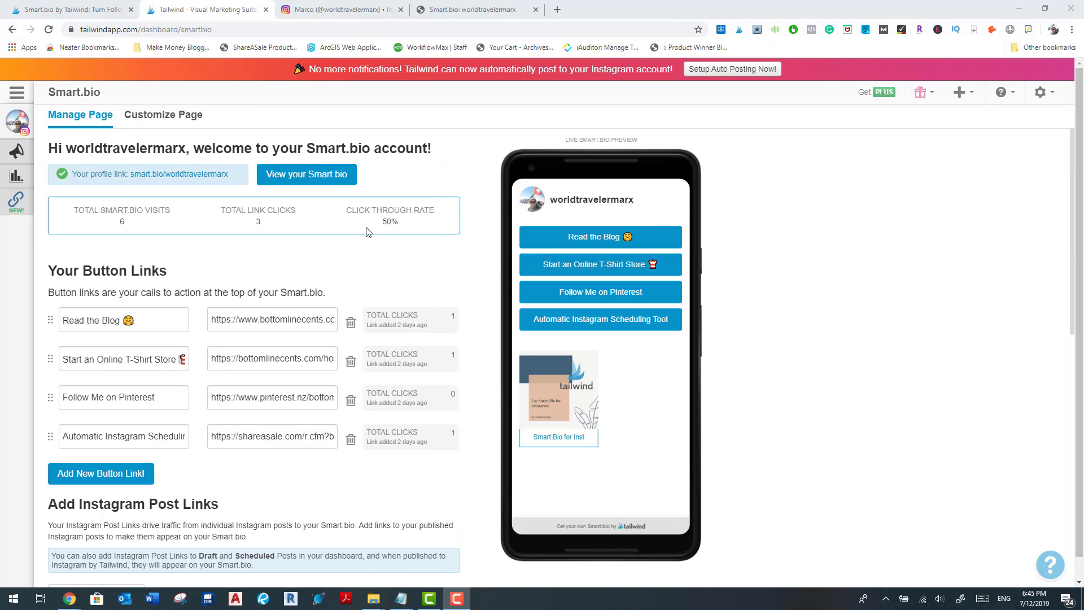
scroll(367, 231, down, 5)
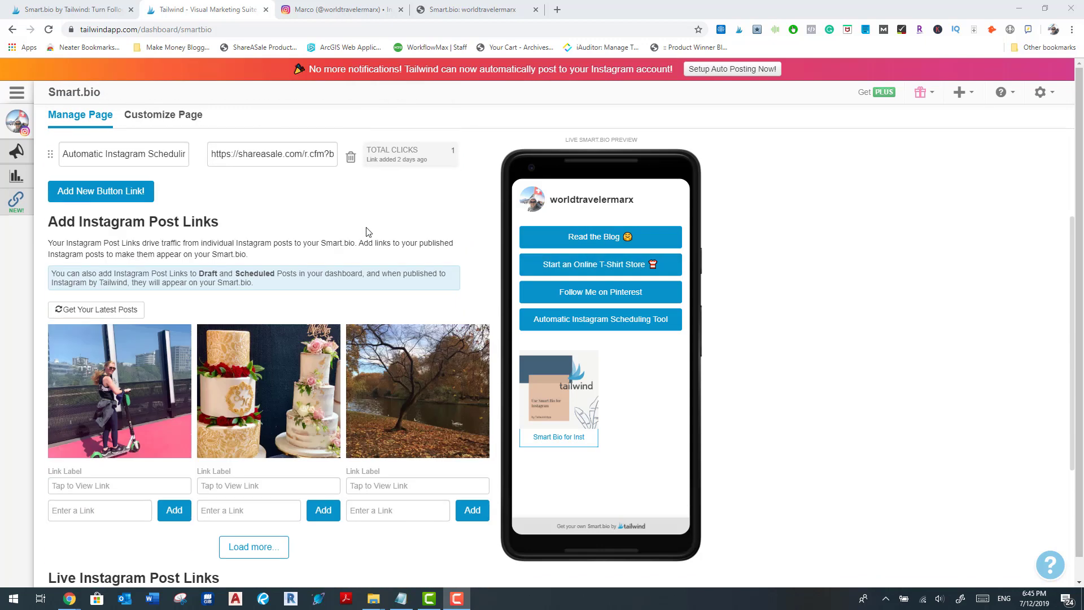
scroll(367, 232, up, 5)
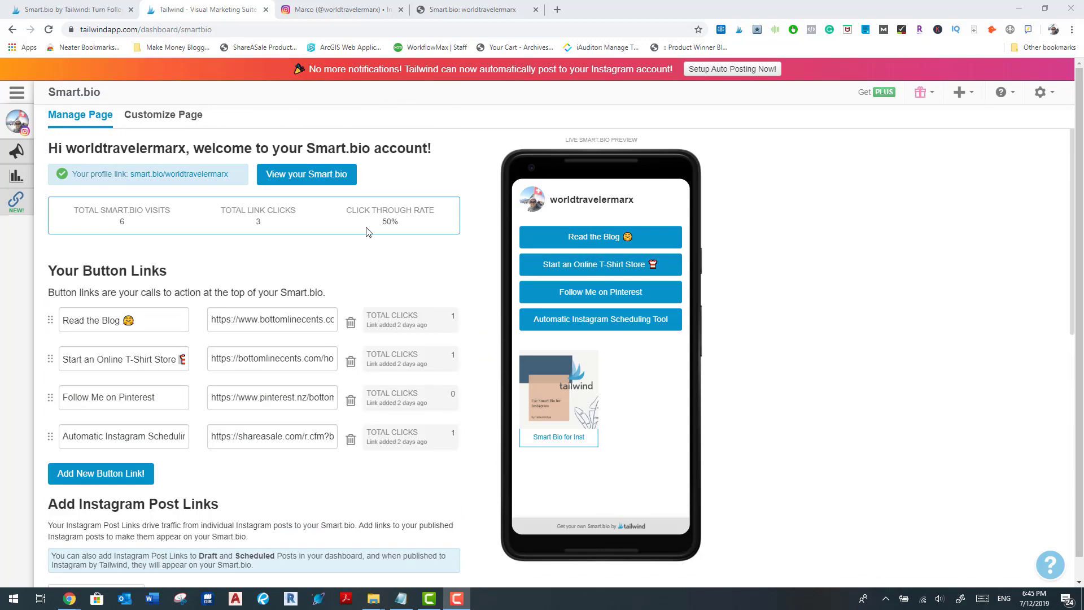
On Customize Page, set the Button Color to orange #F5A623
click(149, 123)
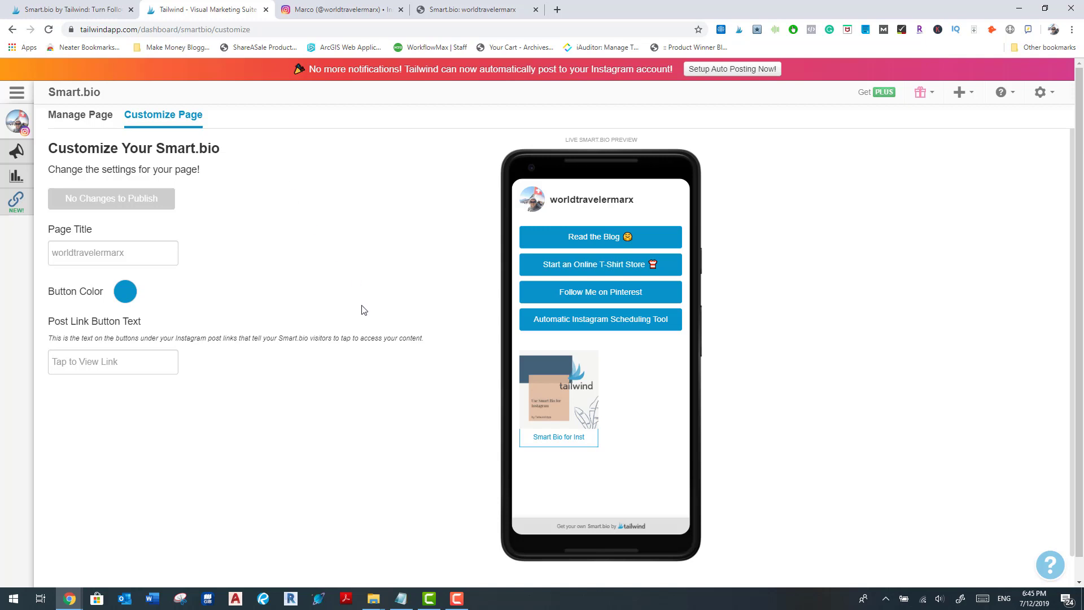
click(129, 296)
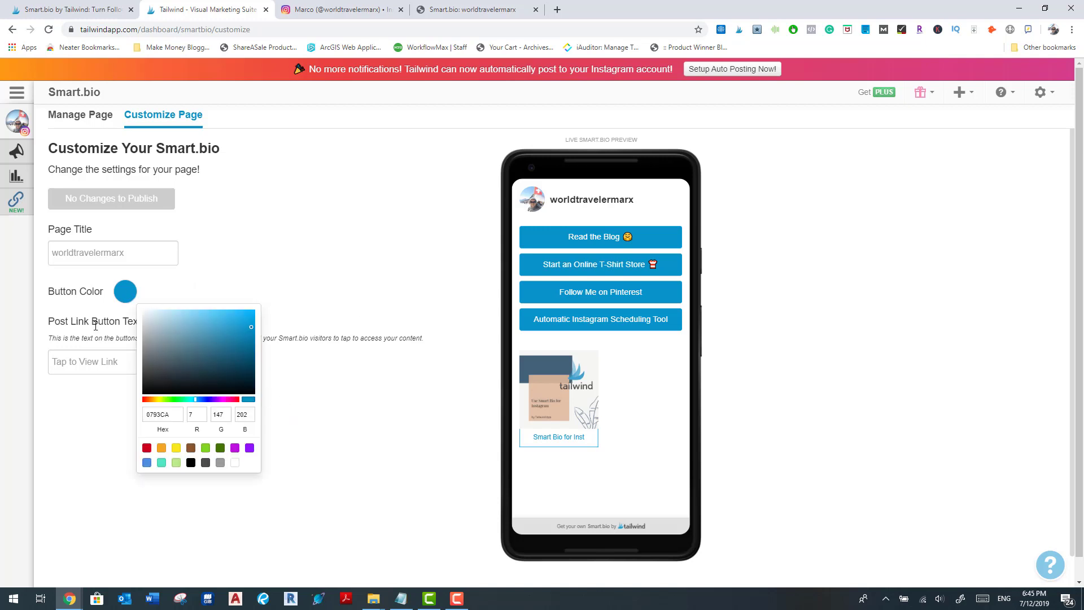
click(163, 449)
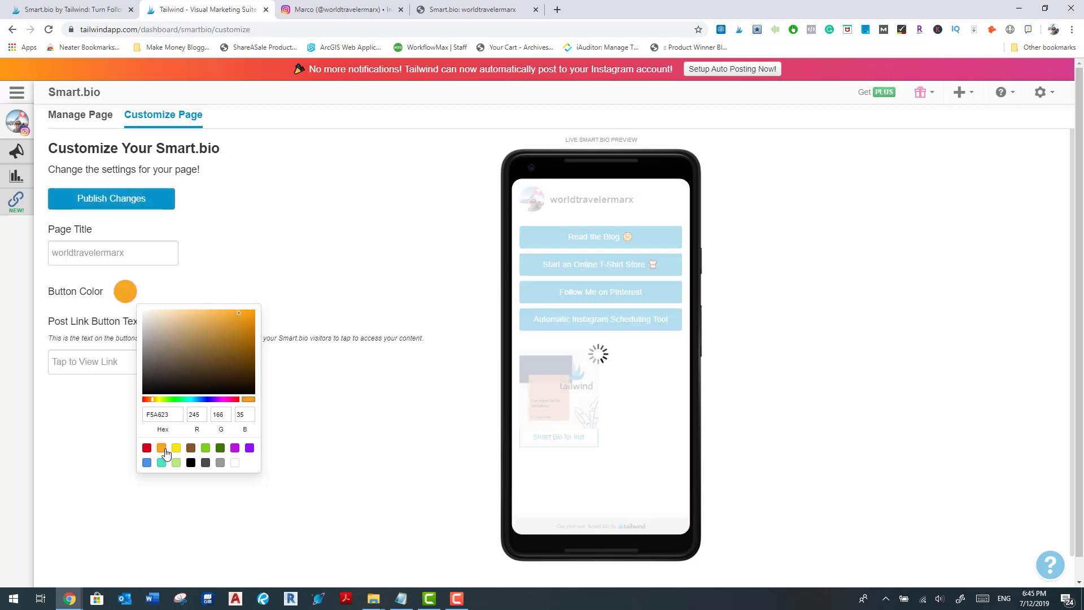
click(339, 366)
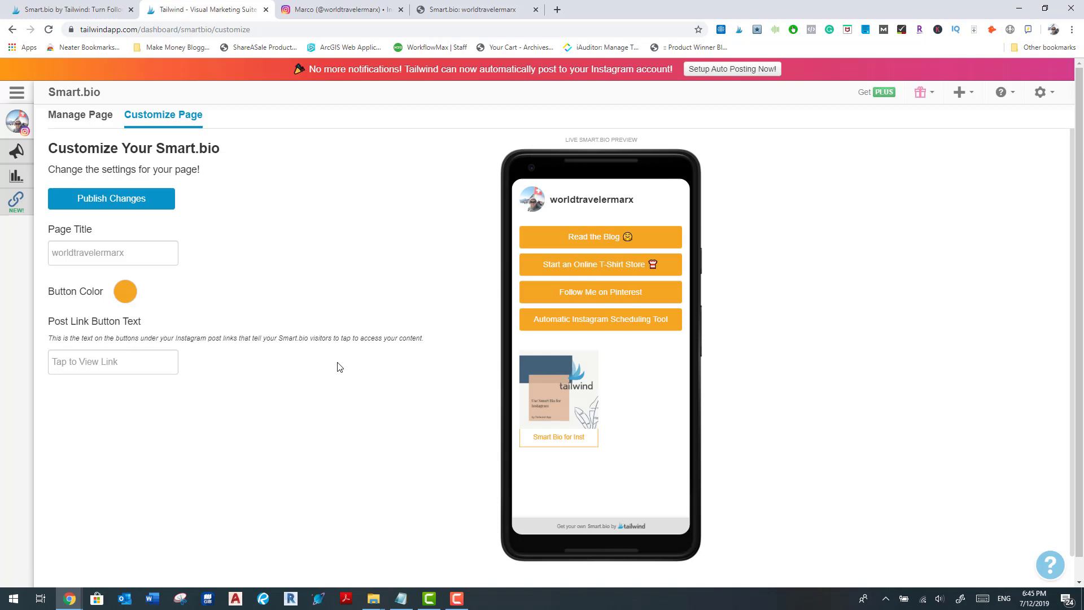
Publish the button colour change live, confirmed by 'Success! Page Updated!'
scroll(340, 367, down, 1)
scroll(339, 368, up, 1)
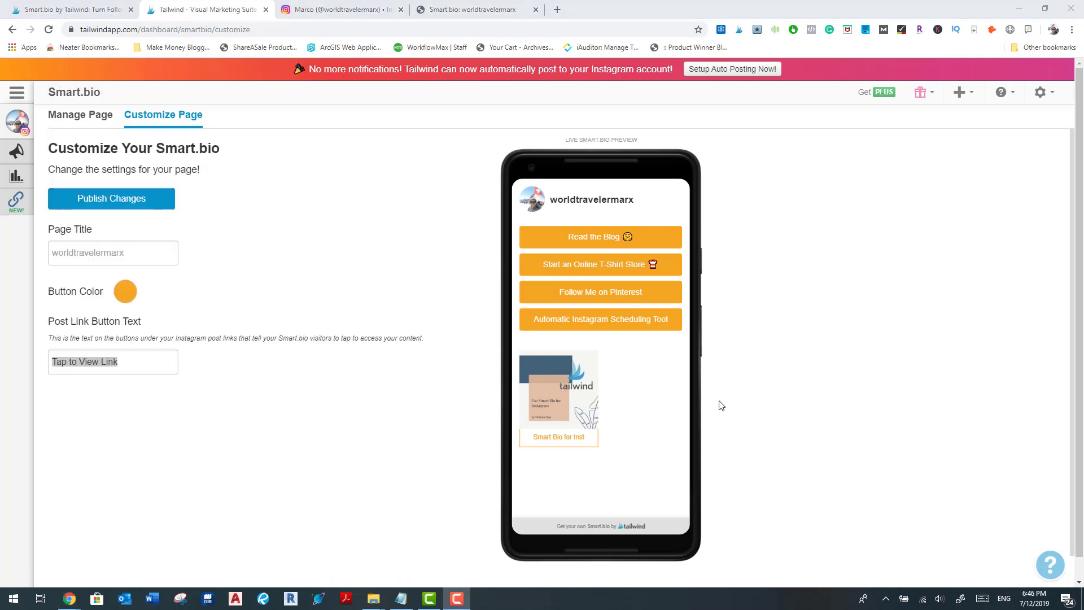
click(117, 201)
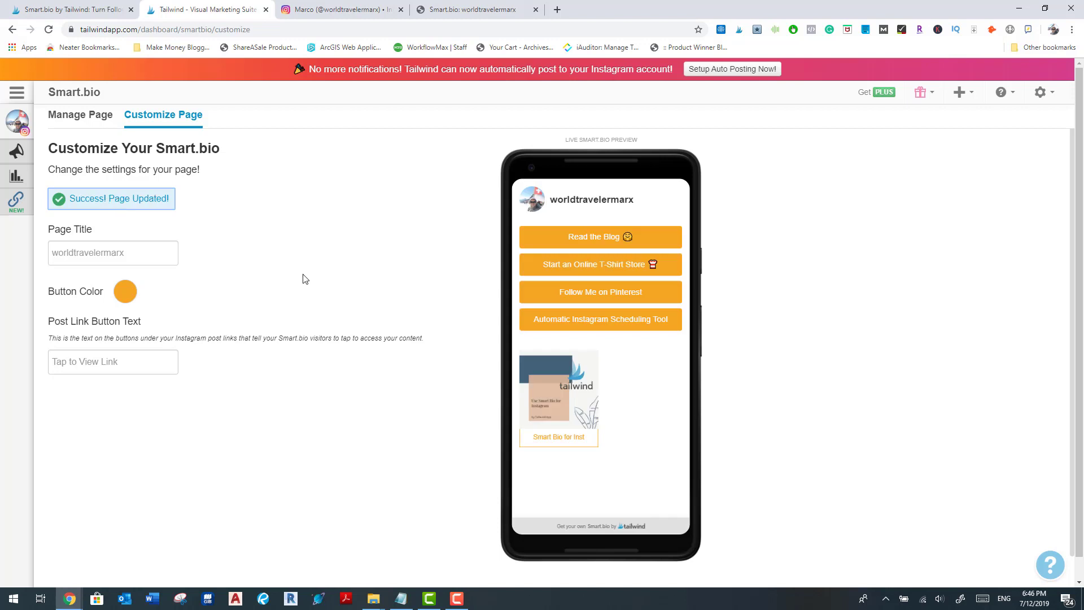
click(474, 9)
Confirm the live worldtravelermarx page shows orange buttons, then close that tab
click(536, 9)
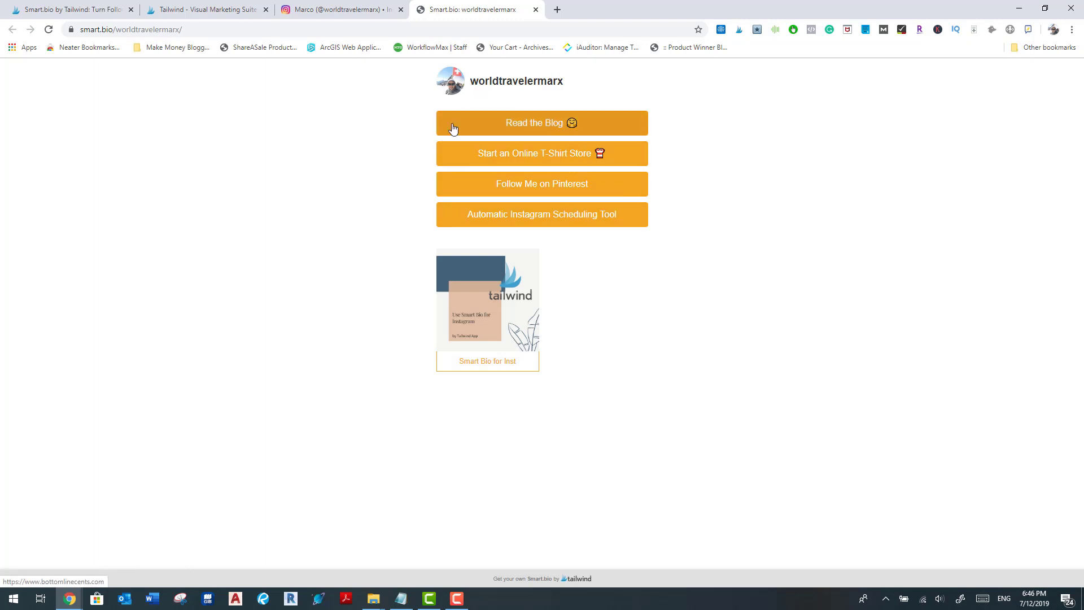
click(535, 10)
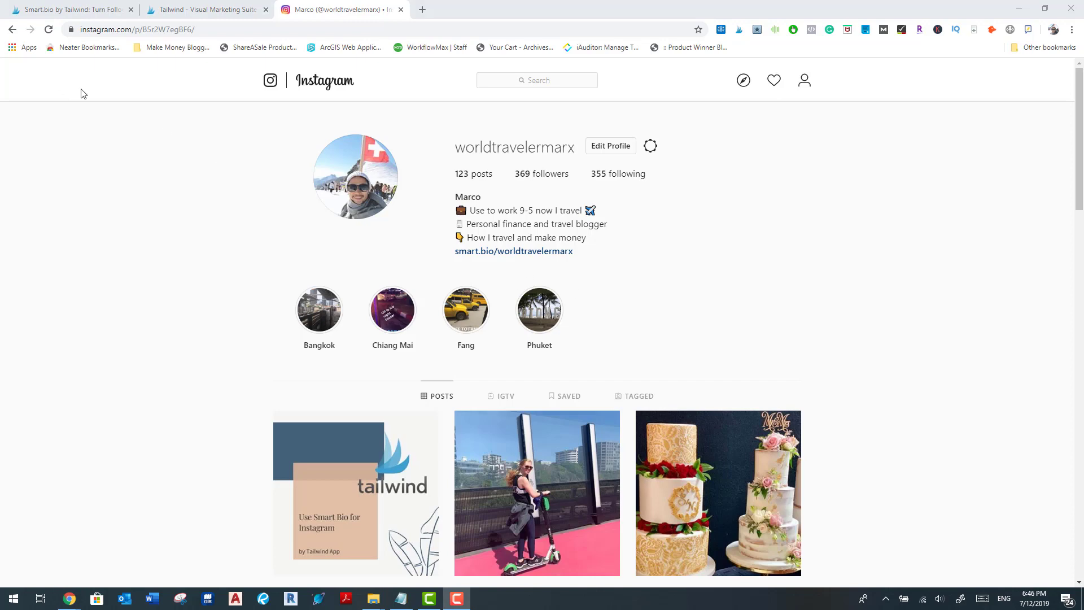
Read down the Smart.bio by Tailwind product page to 'Start Driving Traffic from Your Bio Link Today'
click(90, 16)
scroll(493, 346, up, 8)
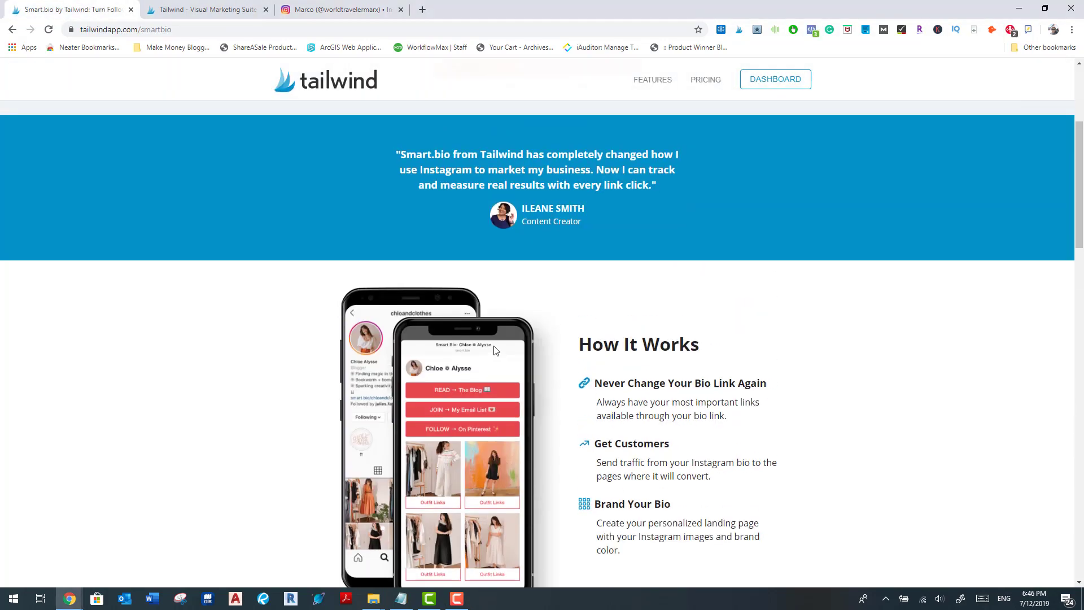
scroll(493, 347, down, 2)
scroll(493, 348, down, 7)
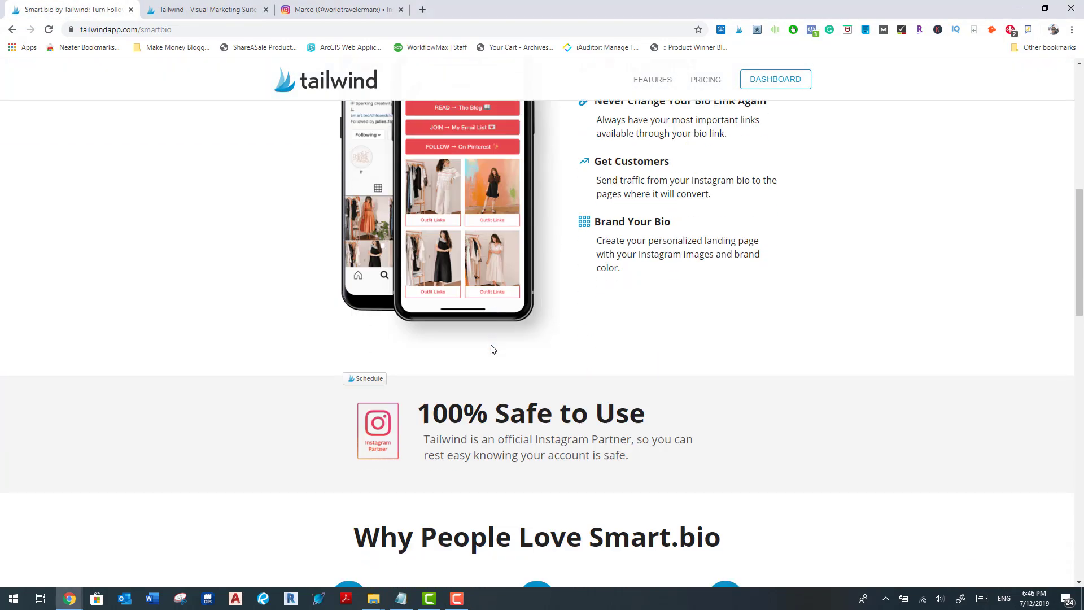
scroll(493, 349, down, 3)
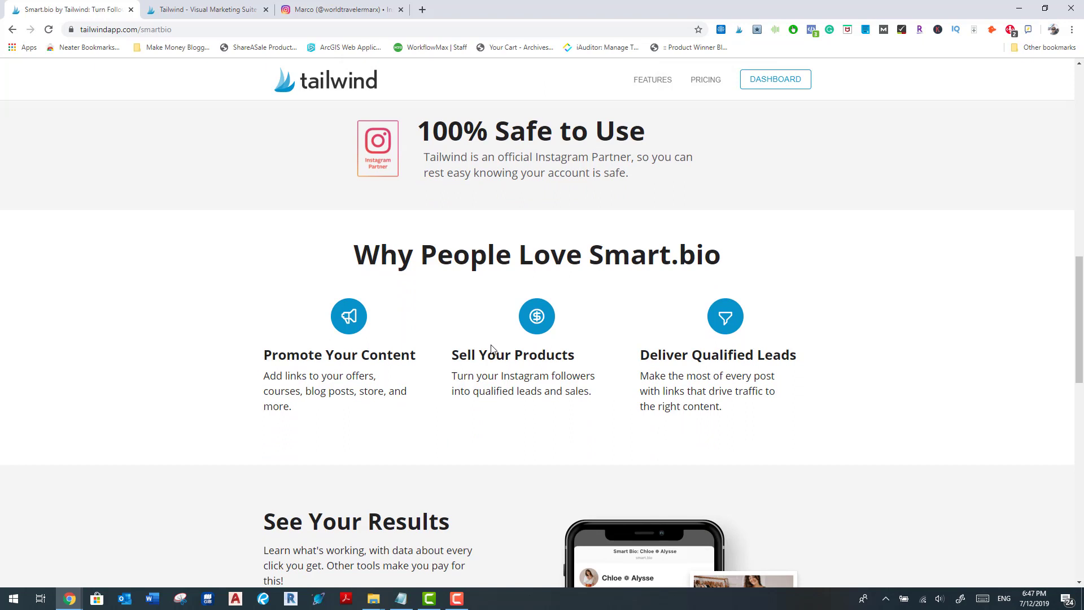
scroll(484, 353, down, 2)
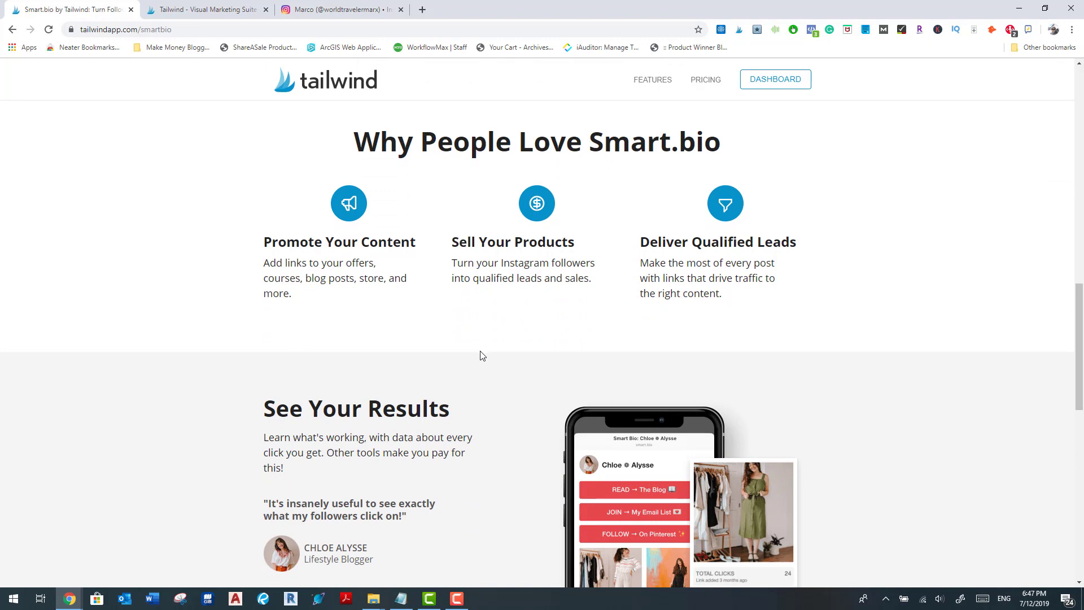
scroll(481, 354, down, 7)
scroll(478, 354, down, 2)
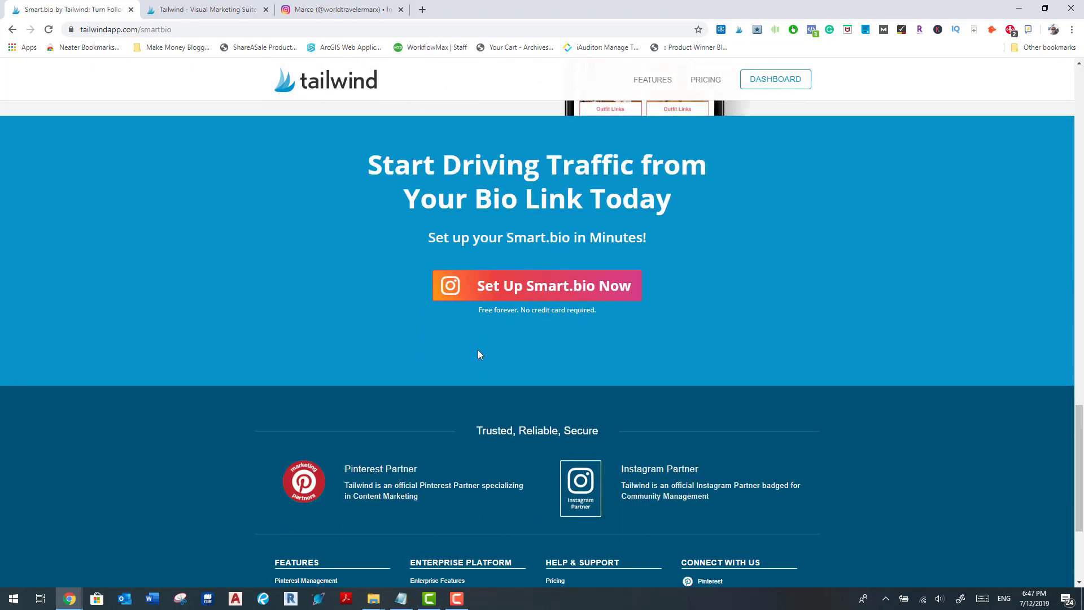
Bring the worldtravelermarx Instagram profile with its smart.bio bio link back into view
click(330, 9)
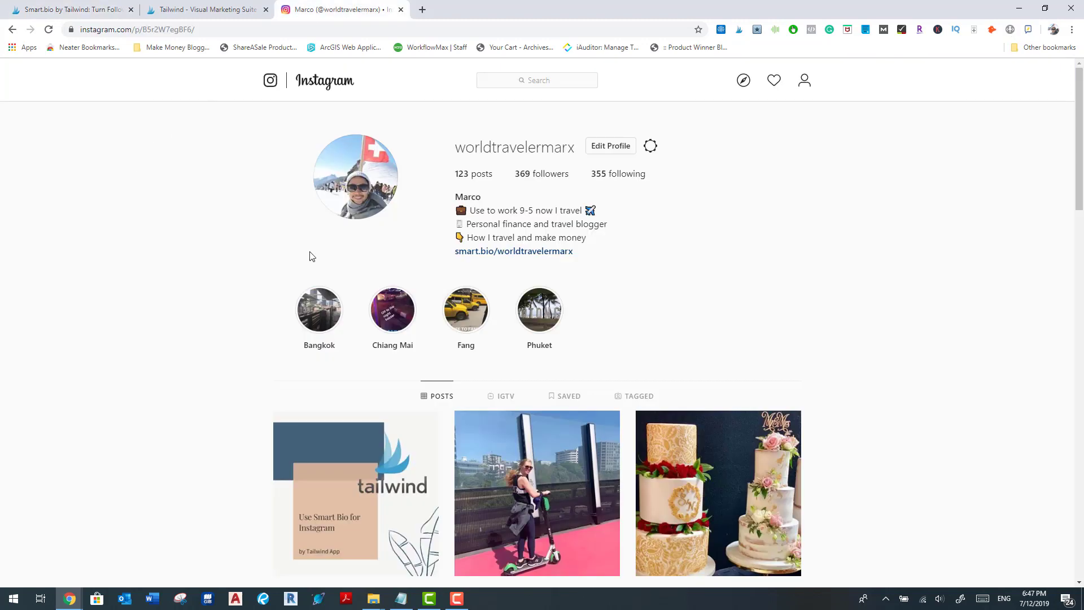